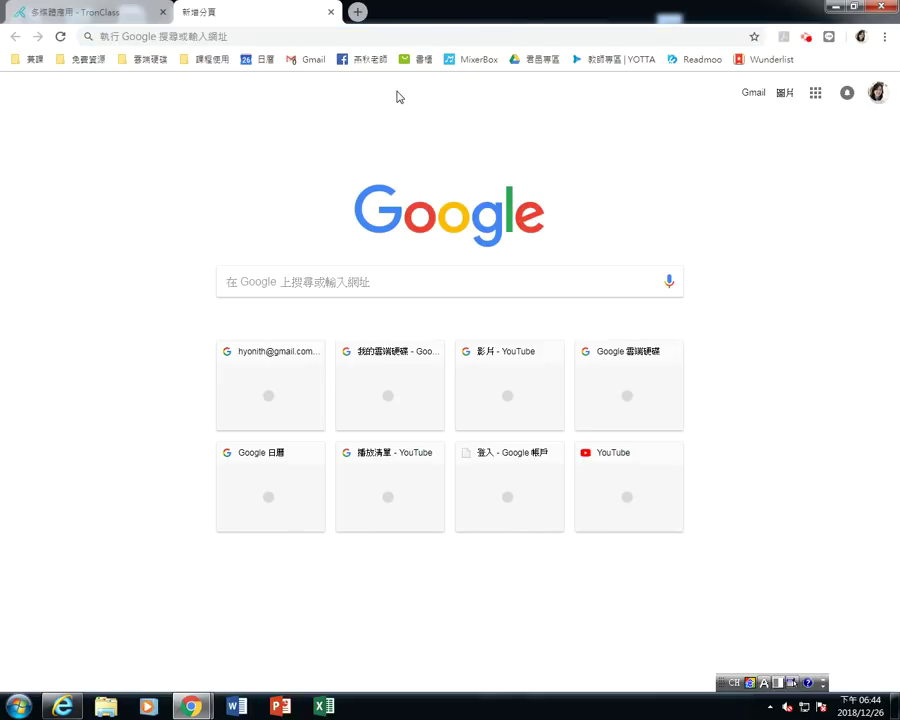
- Open YouTube from the Google apps grid and dismiss the notification prompt
{"action": "left_click", "coordinate": [816, 93]}
{"action": "left_click", "coordinate": [818, 188]}
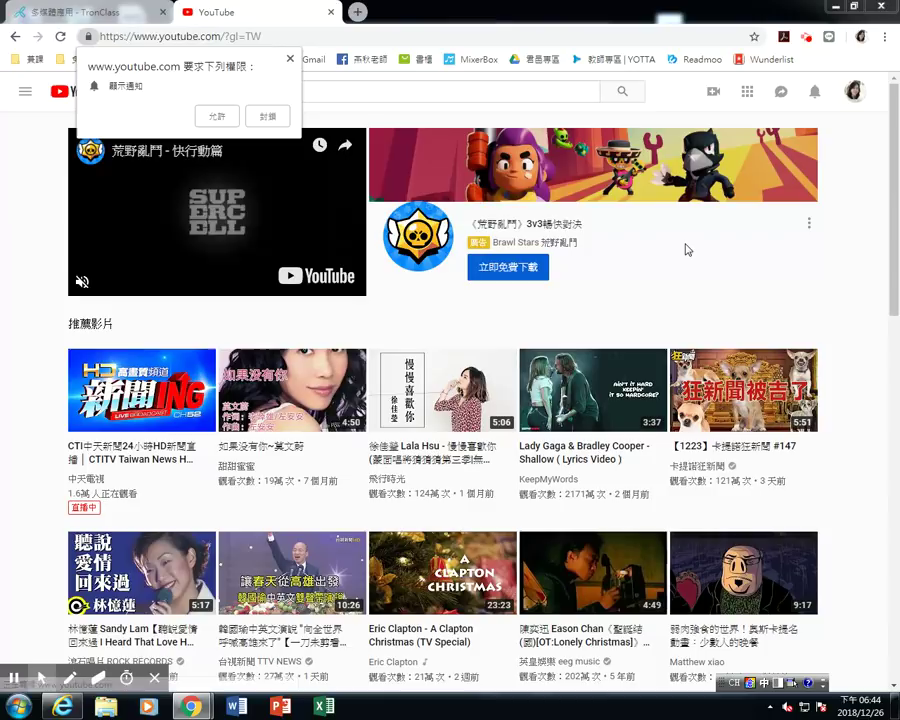
{"action": "left_click", "coordinate": [272, 116]}
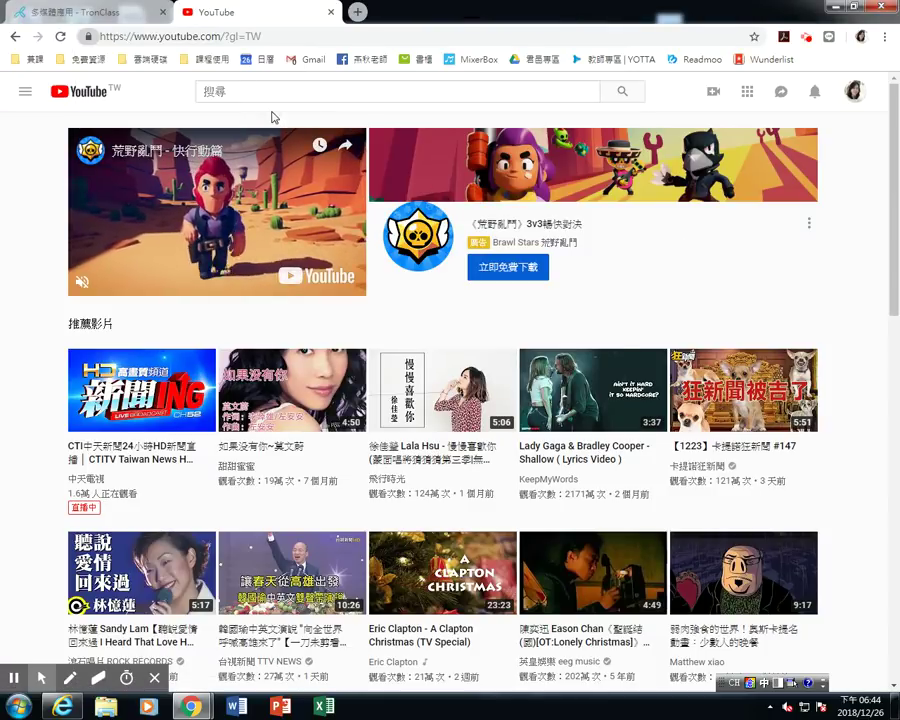
- Scroll far down the YouTube home page through the recommended video shelves
{"action": "scroll", "coordinate": [808, 360], "scroll_direction": "down", "scroll_amount": 2}
{"action": "scroll", "coordinate": [812, 360], "scroll_direction": "down", "scroll_amount": 5}
{"action": "scroll", "coordinate": [808, 358], "scroll_direction": "down", "scroll_amount": 2}
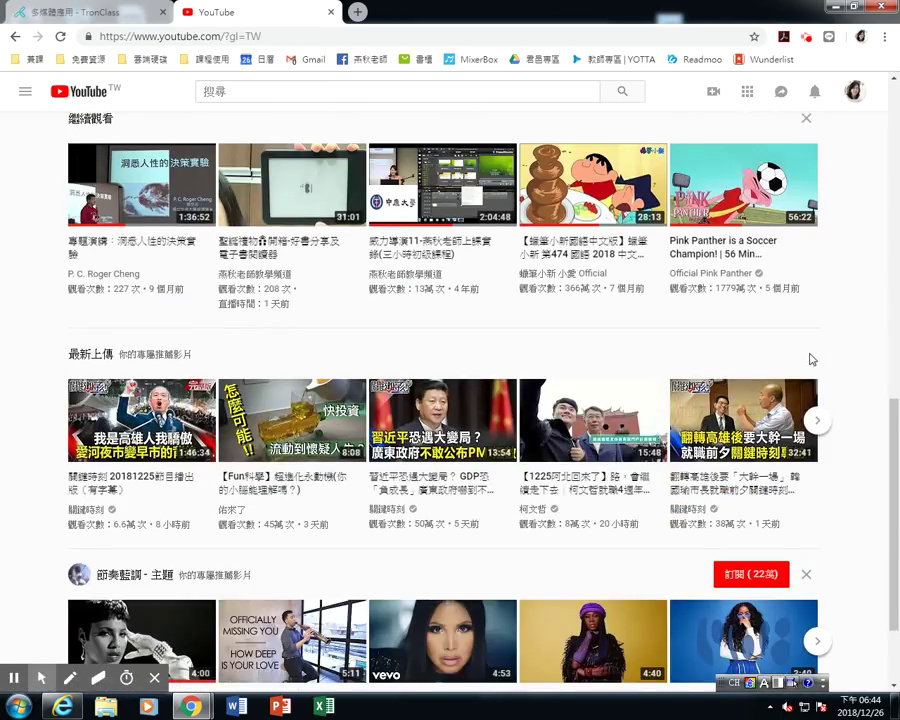
{"action": "scroll", "coordinate": [806, 358], "scroll_direction": "down", "scroll_amount": 1}
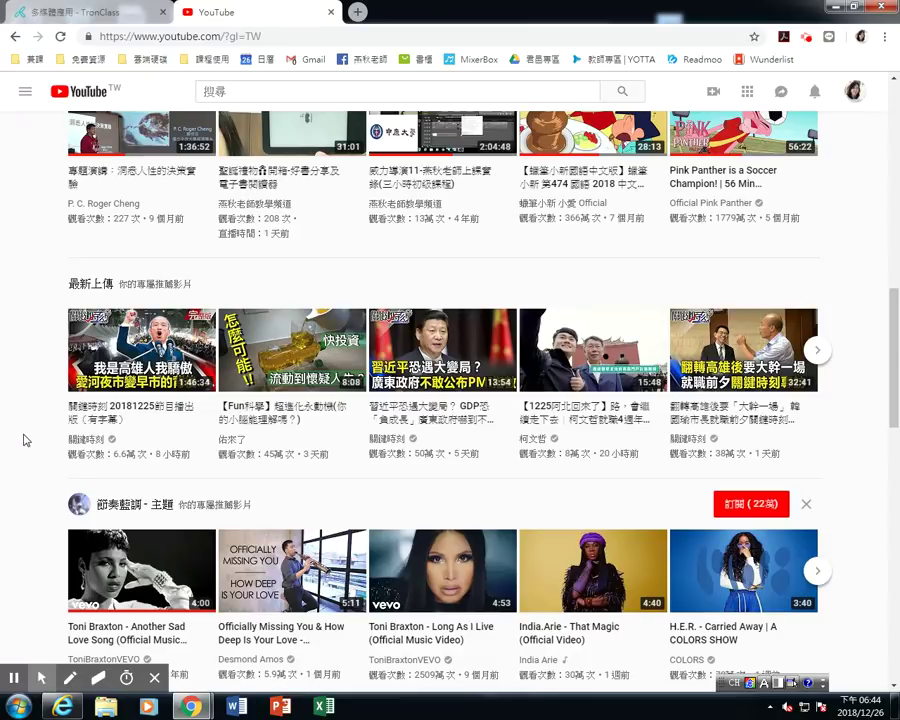
{"action": "scroll", "coordinate": [25, 440], "scroll_direction": "down", "scroll_amount": 1}
{"action": "scroll", "coordinate": [25, 440], "scroll_direction": "down", "scroll_amount": 1}
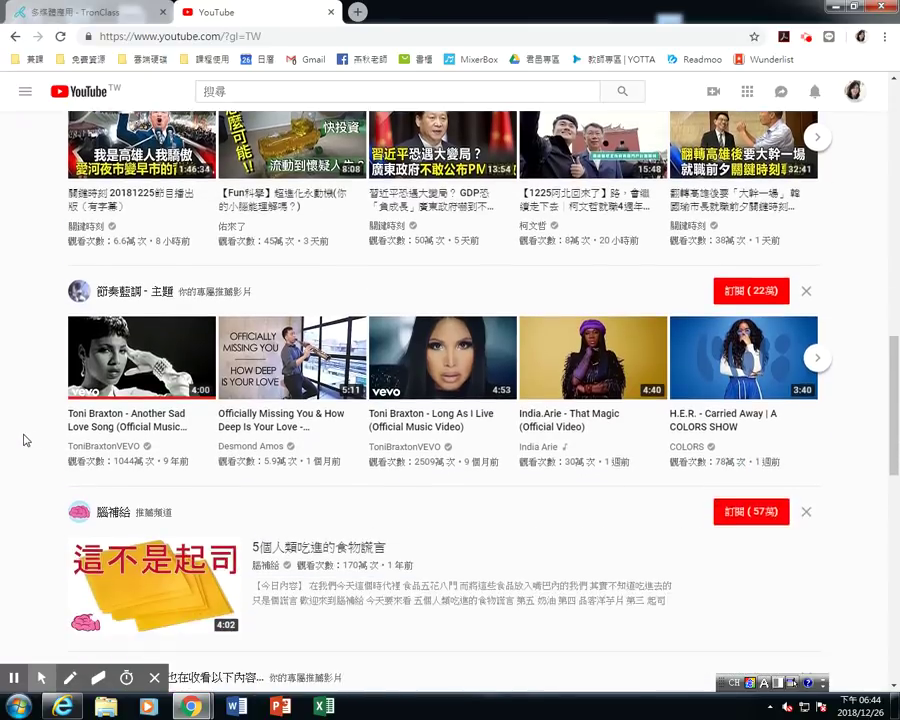
{"action": "scroll", "coordinate": [25, 440], "scroll_direction": "down", "scroll_amount": 2}
{"action": "scroll", "coordinate": [25, 440], "scroll_direction": "down", "scroll_amount": 2}
{"action": "scroll", "coordinate": [25, 440], "scroll_direction": "down", "scroll_amount": 1}
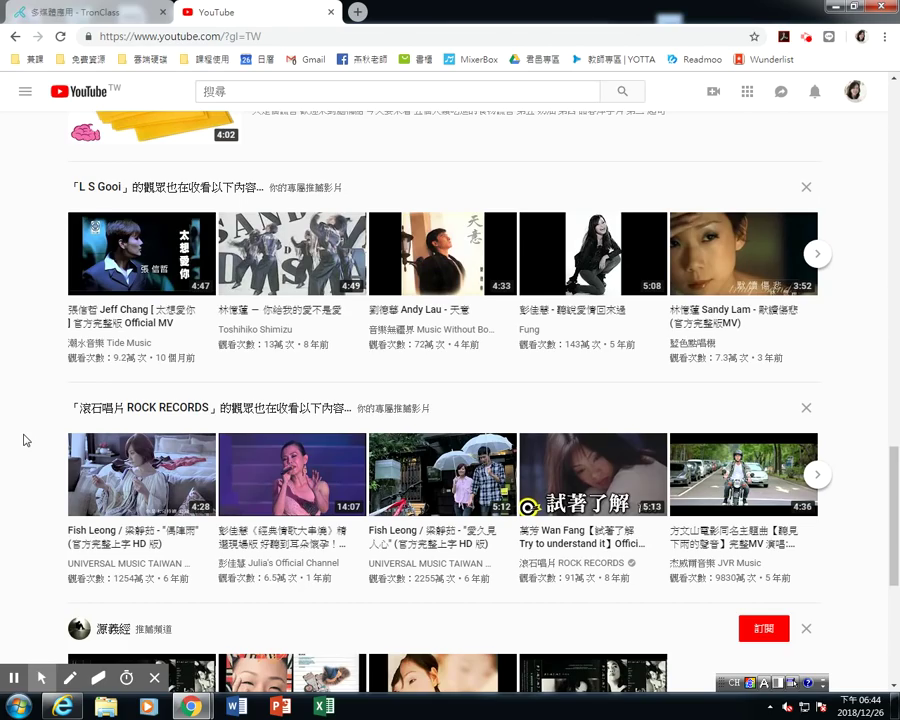
{"action": "scroll", "coordinate": [26, 440], "scroll_direction": "down", "scroll_amount": 1}
{"action": "scroll", "coordinate": [26, 440], "scroll_direction": "down", "scroll_amount": 2}
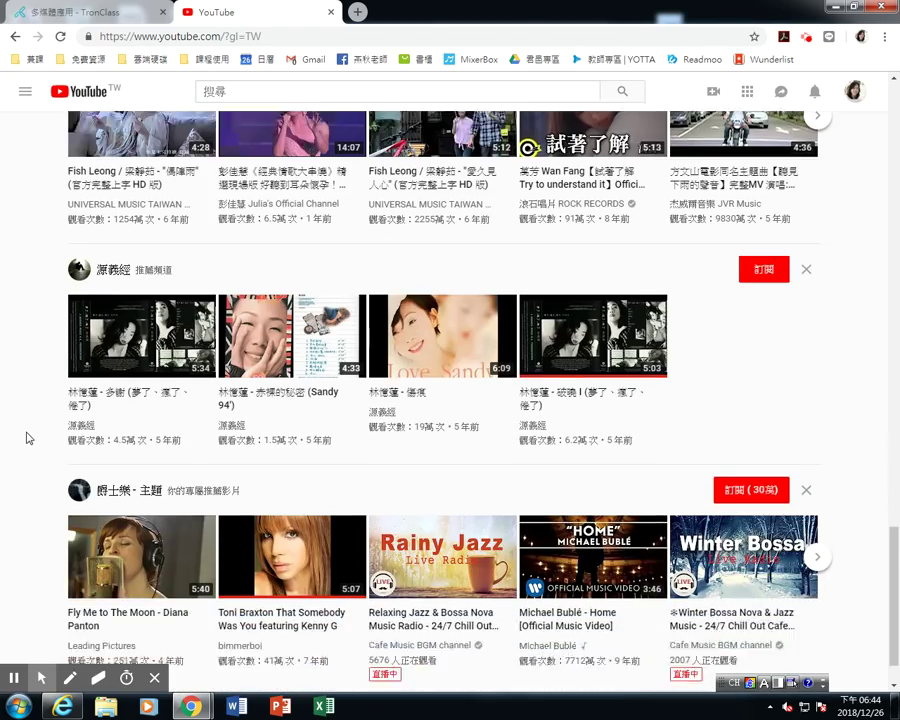
{"action": "scroll", "coordinate": [27, 439], "scroll_direction": "down", "scroll_amount": 3}
{"action": "scroll", "coordinate": [27, 439], "scroll_direction": "down", "scroll_amount": 2}
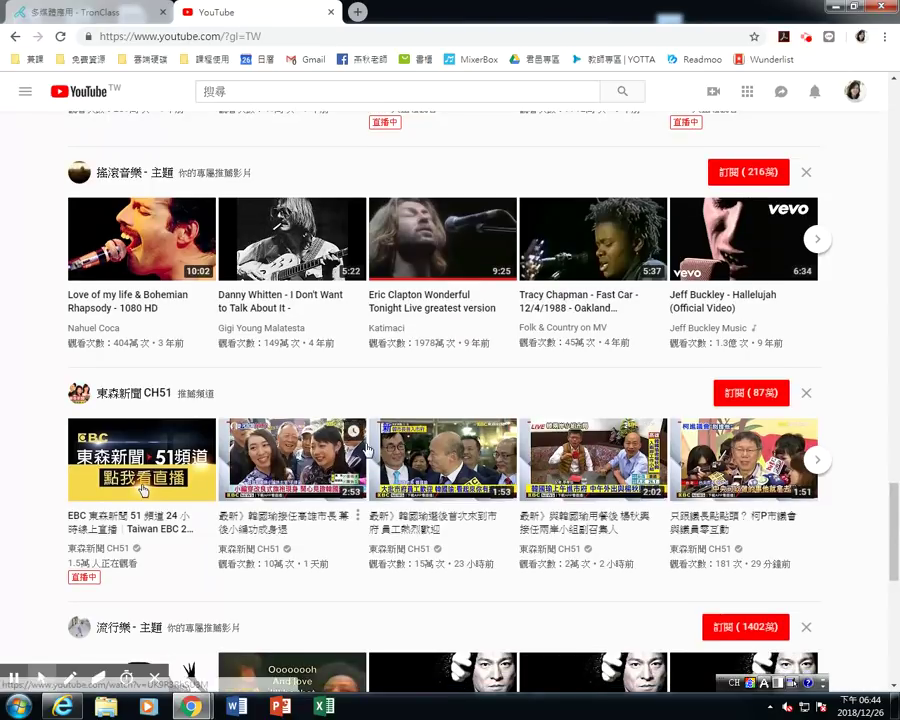
{"action": "scroll", "coordinate": [75, 521], "scroll_direction": "down", "scroll_amount": 2}
{"action": "scroll", "coordinate": [75, 521], "scroll_direction": "down", "scroll_amount": 2}
{"action": "scroll", "coordinate": [75, 521], "scroll_direction": "down", "scroll_amount": 1}
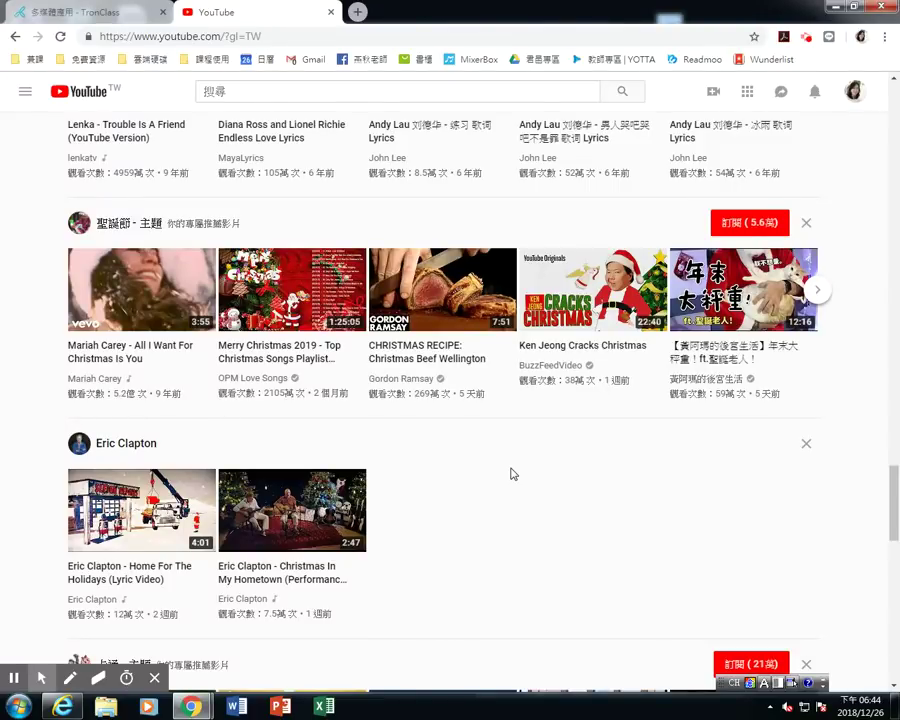
{"action": "scroll", "coordinate": [540, 490], "scroll_direction": "down", "scroll_amount": 3}
{"action": "scroll", "coordinate": [540, 492], "scroll_direction": "down", "scroll_amount": 2}
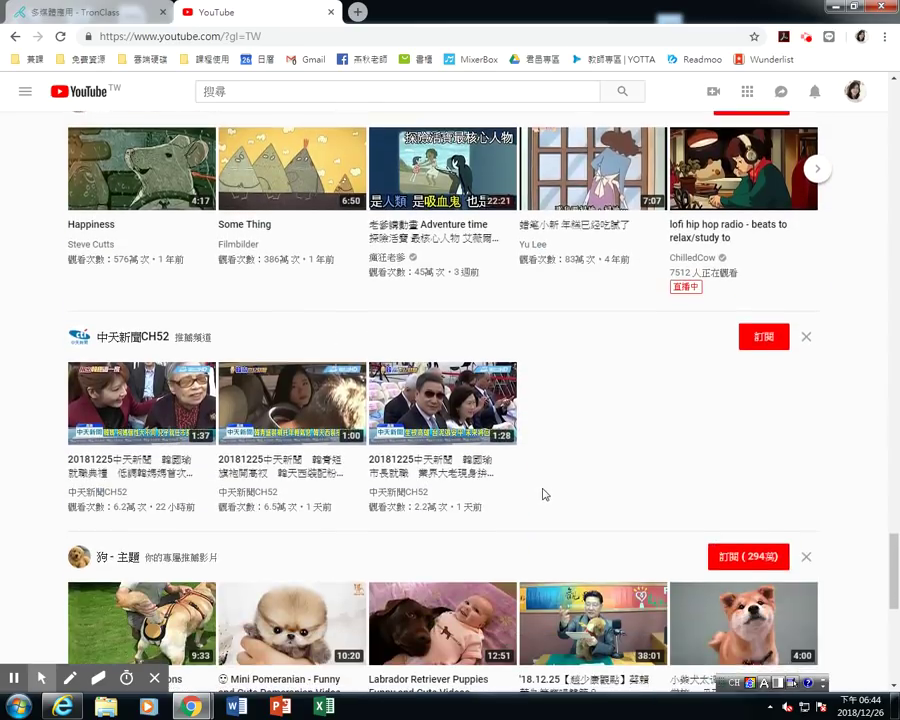
{"action": "scroll", "coordinate": [543, 494], "scroll_direction": "down", "scroll_amount": 2}
- Launch Adobe Photoshop CC 2015 from the Start menu's All Programs list
{"action": "left_click", "coordinate": [18, 707]}
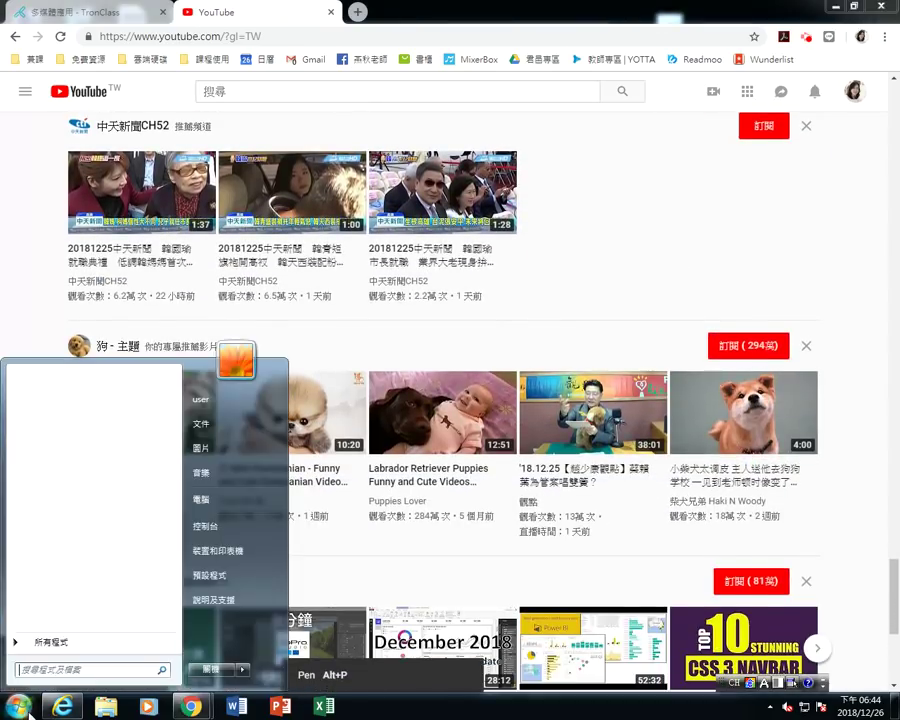
{"action": "left_click", "coordinate": [52, 642]}
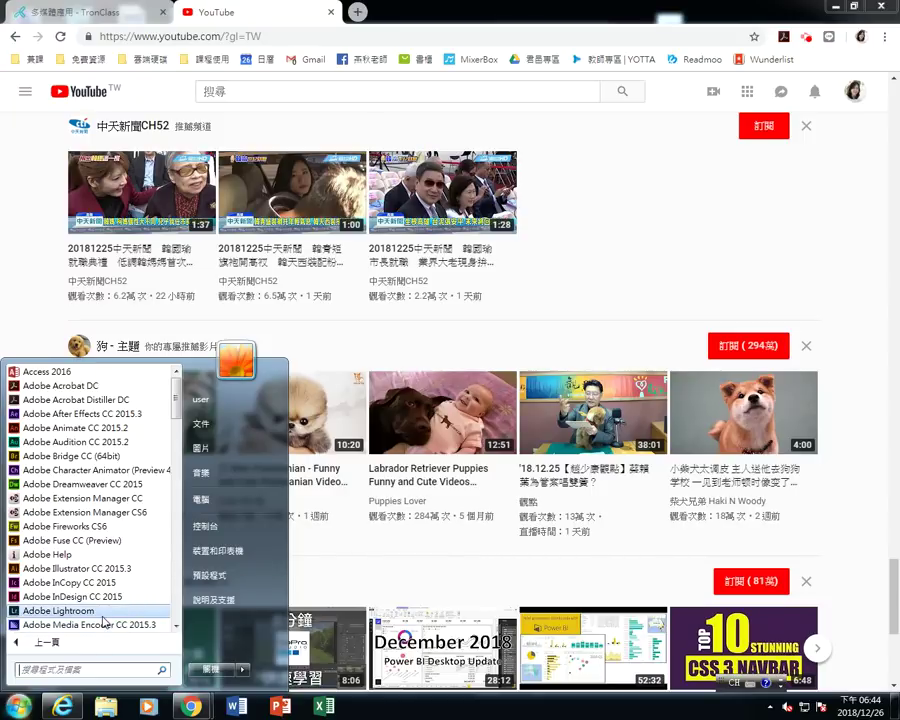
{"action": "scroll", "coordinate": [130, 594], "scroll_direction": "down", "scroll_amount": 1}
{"action": "scroll", "coordinate": [130, 597], "scroll_direction": "down", "scroll_amount": 1}
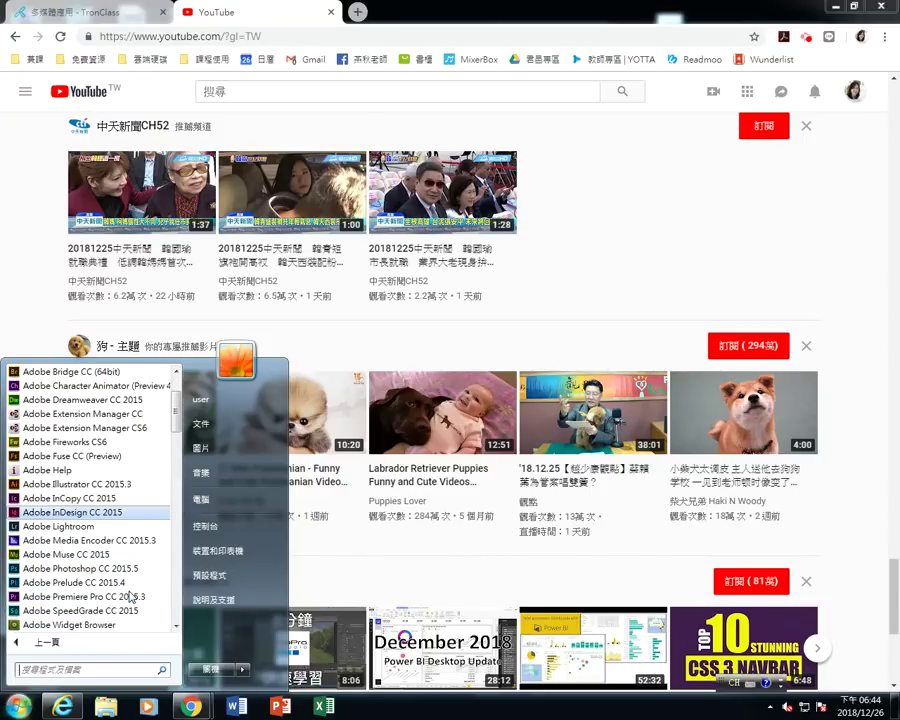
{"action": "left_click", "coordinate": [511, 461]}
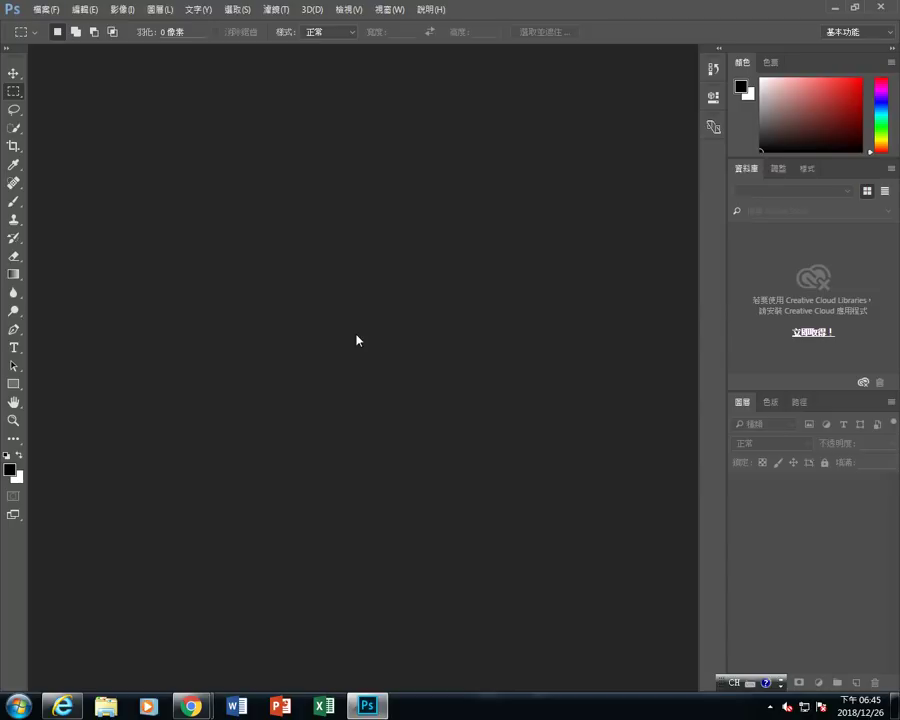
- In File > New, switch units to pixels and enter 1920 width by 1080 height
{"action": "left_click", "coordinate": [45, 9]}
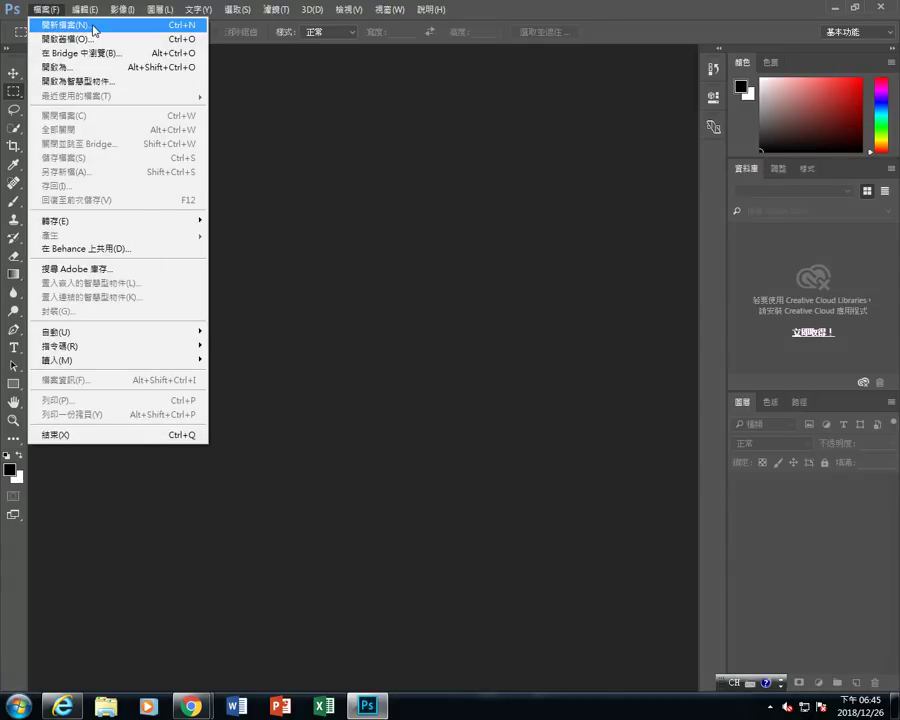
{"action": "left_click", "coordinate": [94, 29]}
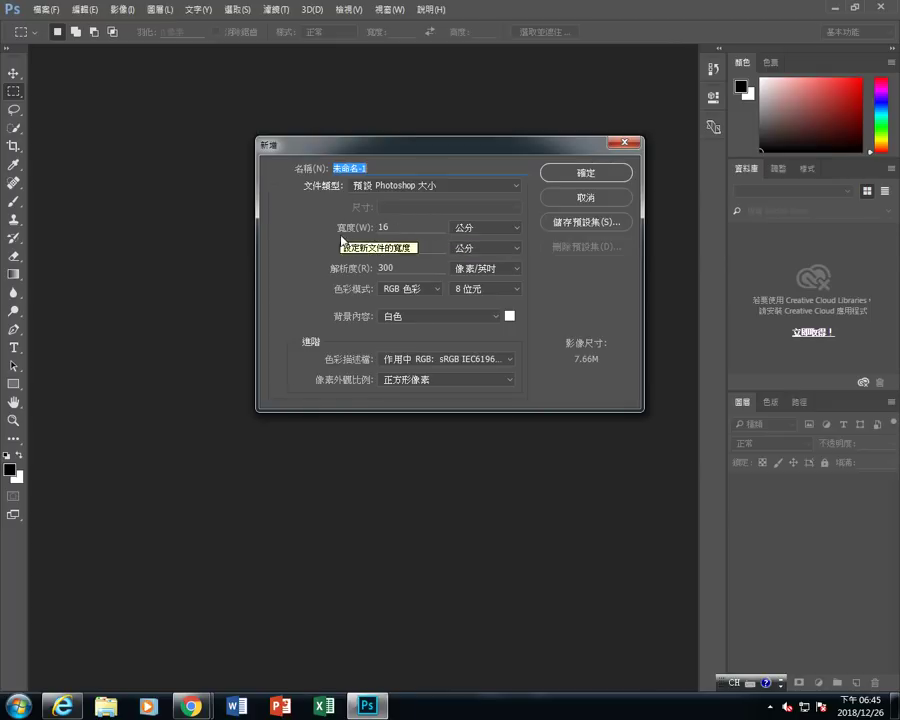
{"action": "left_click", "coordinate": [518, 228]}
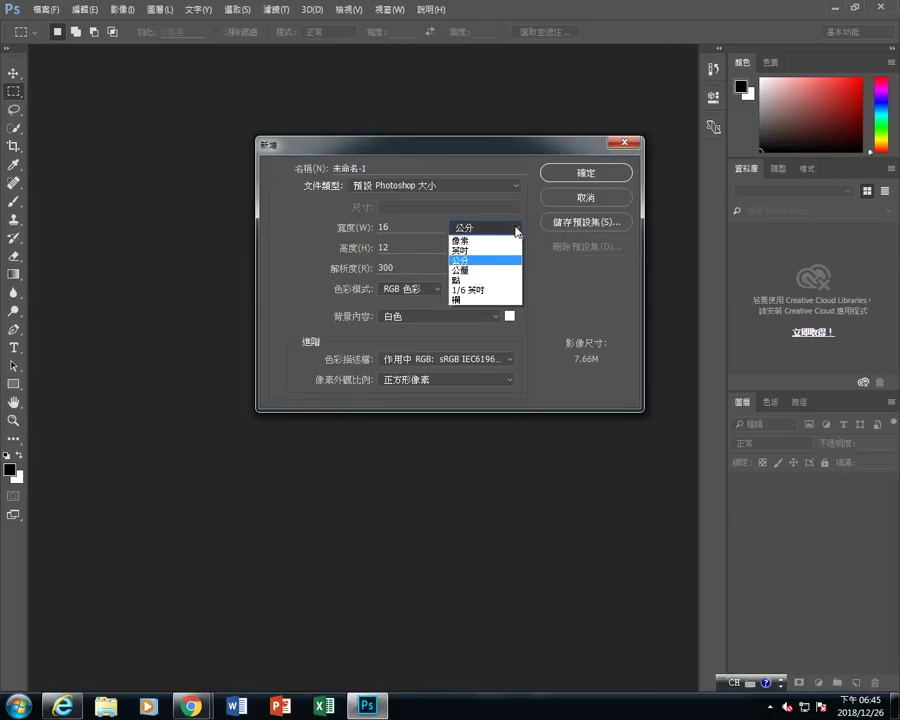
{"action": "left_click", "coordinate": [490, 243]}
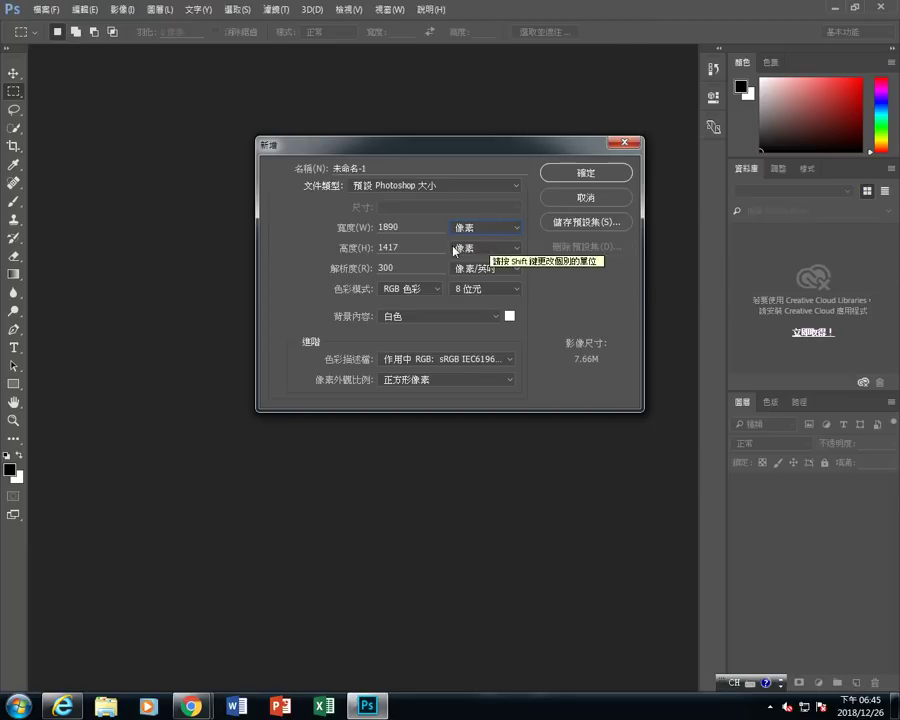
{"action": "left_click_drag", "start_coordinate": [404, 227], "coordinate": [342, 227]}
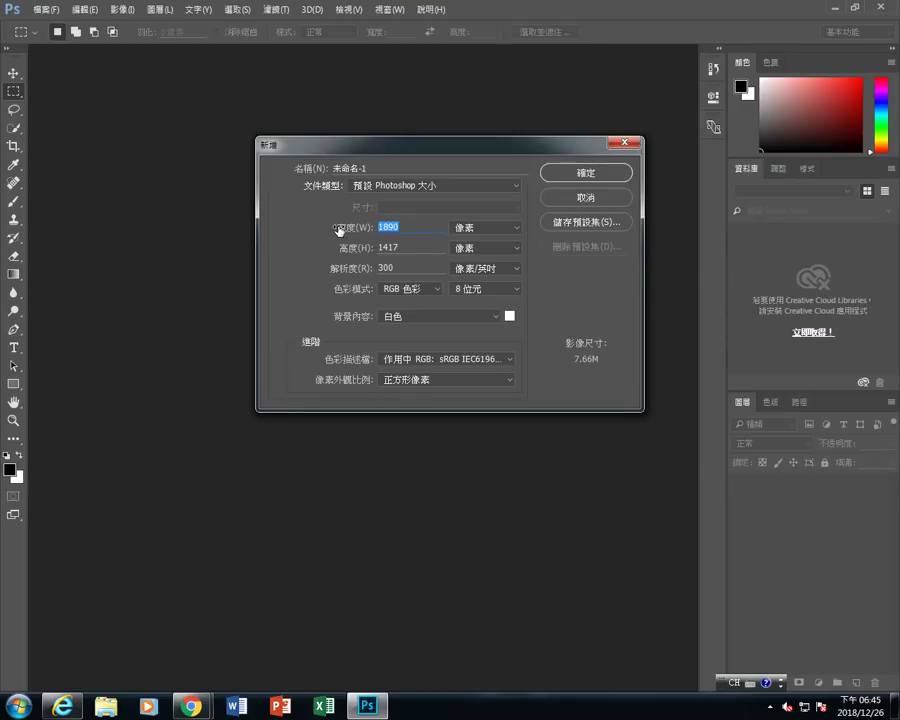
{"action": "type", "text": "1920"}
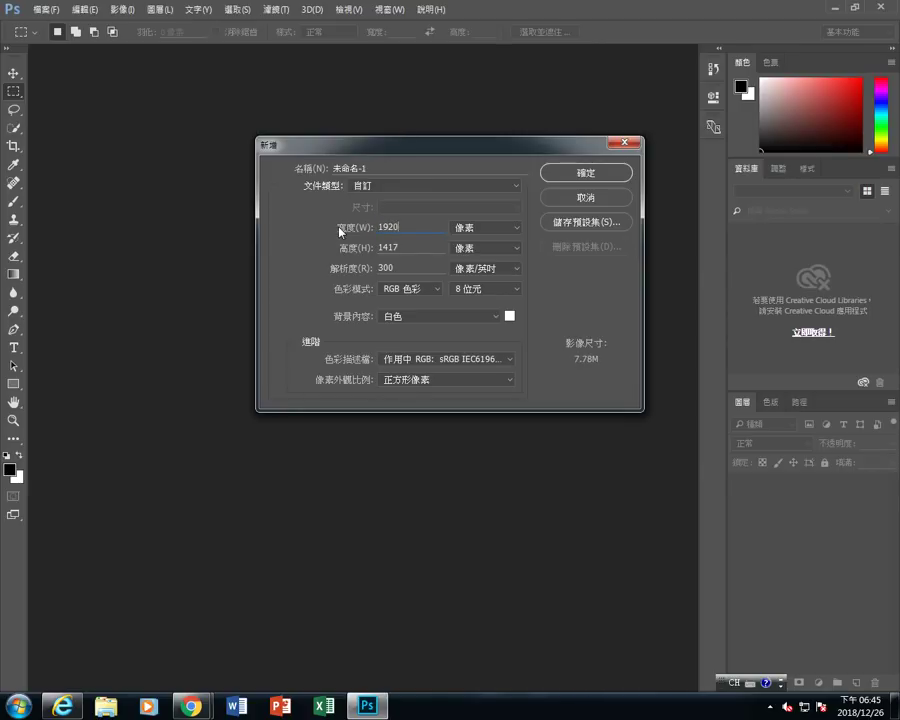
{"action": "key", "text": "Tab"}
{"action": "type", "text": "1080"}
- Set Transparent background contents and 72 resolution, then create the document
{"action": "left_click", "coordinate": [470, 316]}
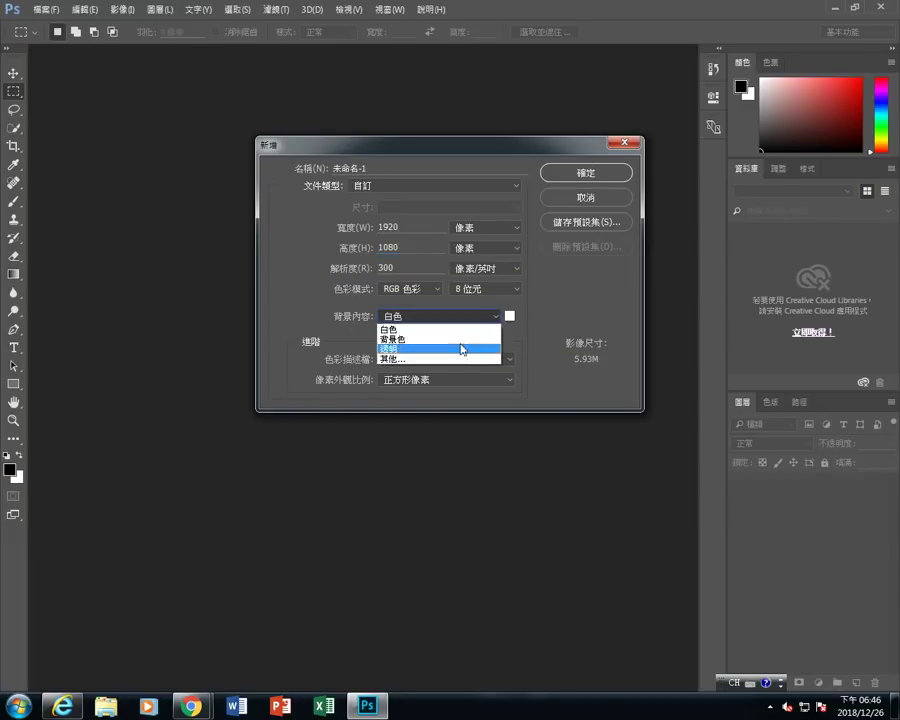
{"action": "left_click", "coordinate": [436, 349]}
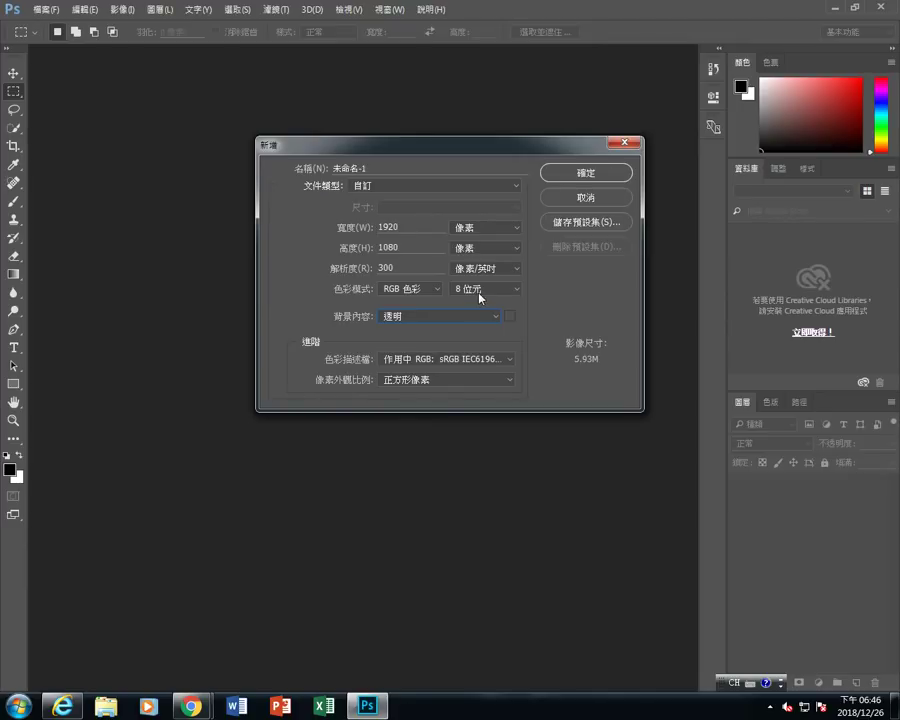
{"action": "left_click", "coordinate": [352, 264]}
{"action": "type", "text": "72"}
{"action": "left_click", "coordinate": [416, 249]}
{"action": "left_click", "coordinate": [589, 174]}
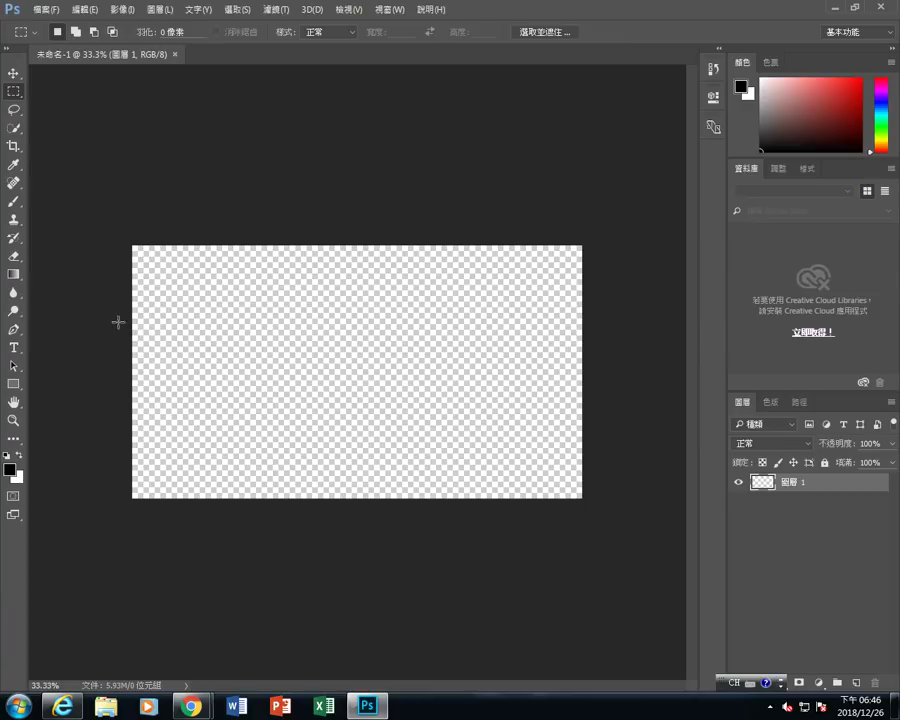
- Switch the toolbar to two columns and select the standard Pen Tool
{"action": "left_click", "coordinate": [20, 386]}
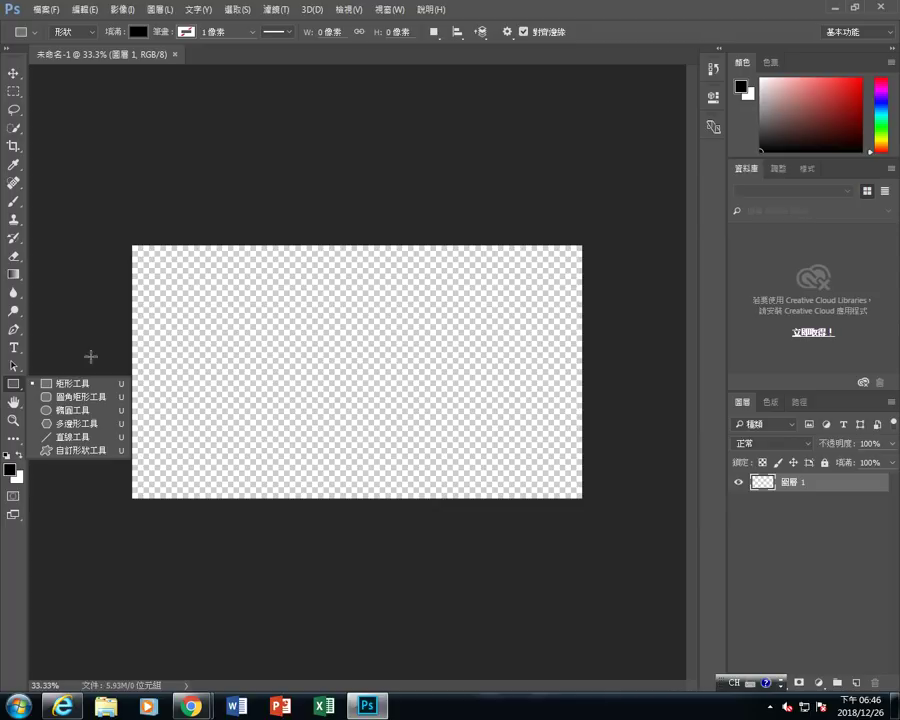
{"action": "left_click", "coordinate": [8, 52]}
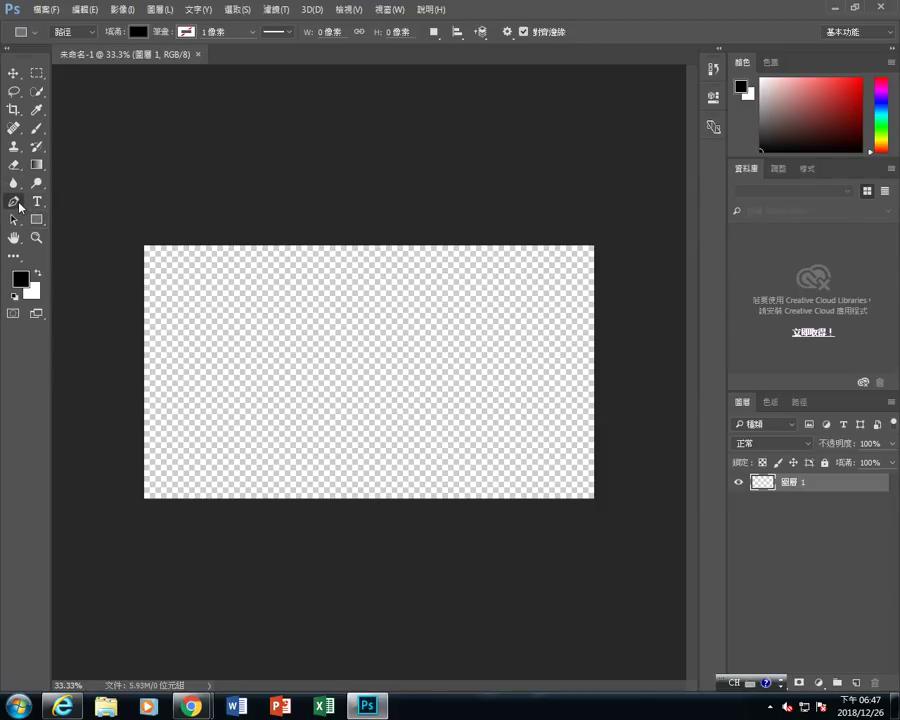
{"action": "left_click", "coordinate": [17, 203]}
{"action": "left_click", "coordinate": [19, 205]}
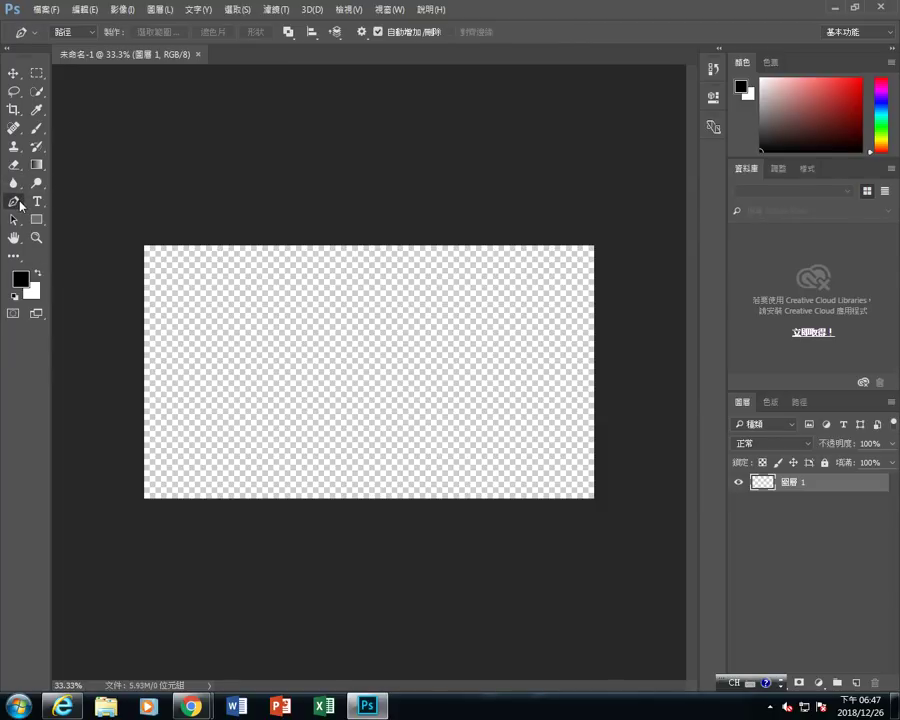
{"action": "left_click", "coordinate": [19, 205]}
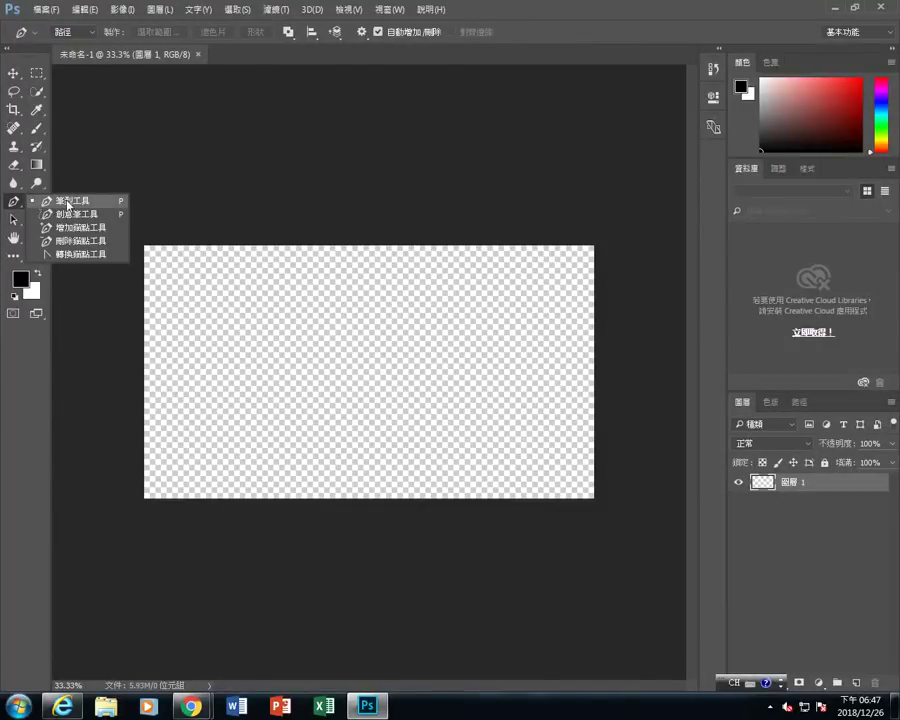
{"action": "left_click", "coordinate": [64, 201]}
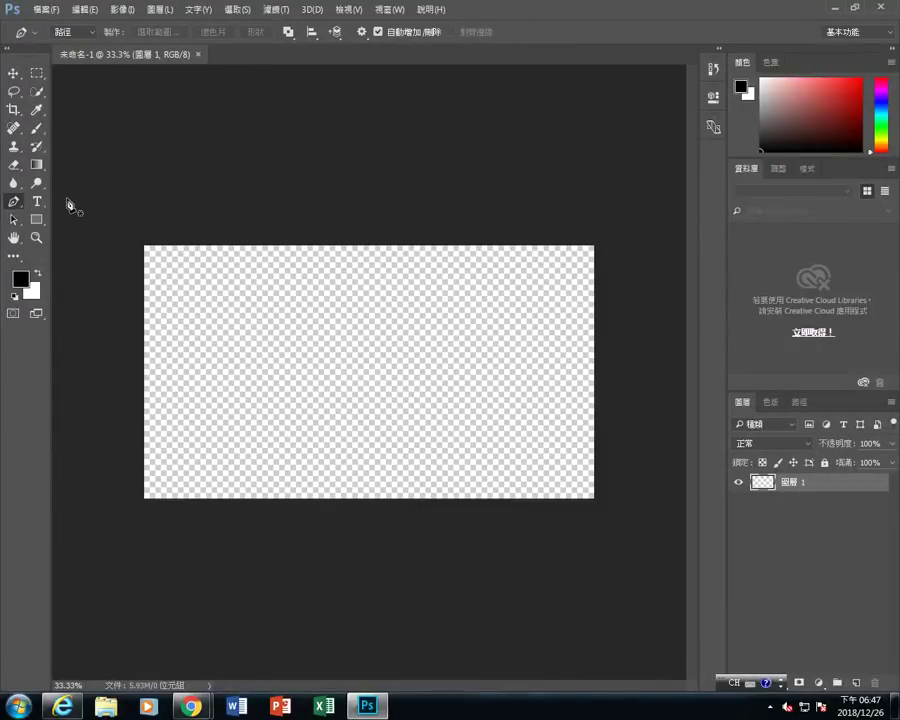
- Draw a closed triangular path from the left edge to the bottom edge and bottom-left corner
{"action": "left_click", "coordinate": [143, 358]}
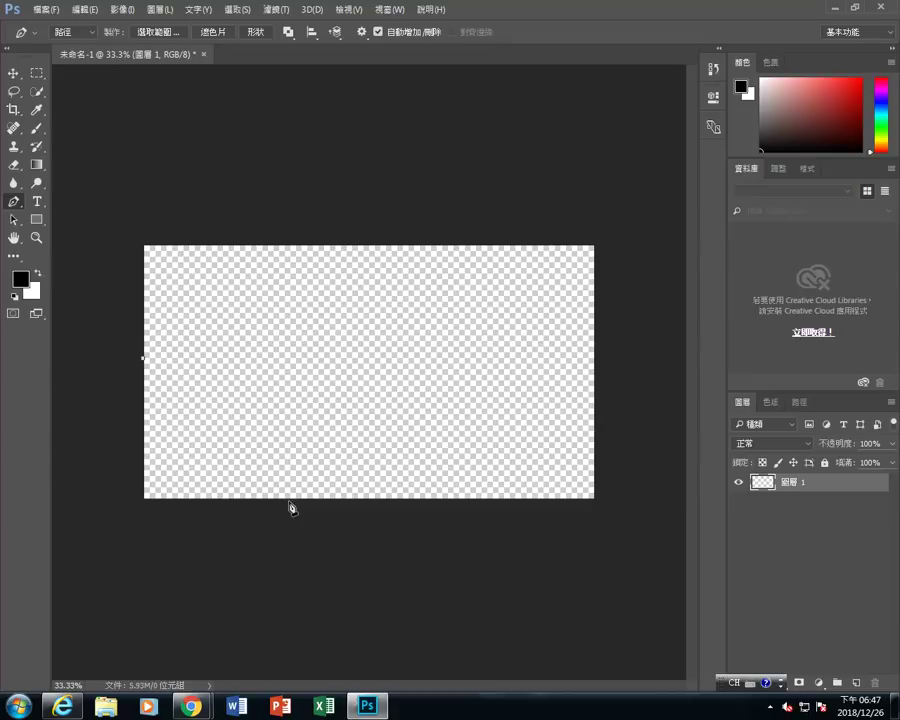
{"action": "left_click", "coordinate": [289, 499]}
{"action": "left_click", "coordinate": [145, 499]}
{"action": "left_click", "coordinate": [144, 360]}
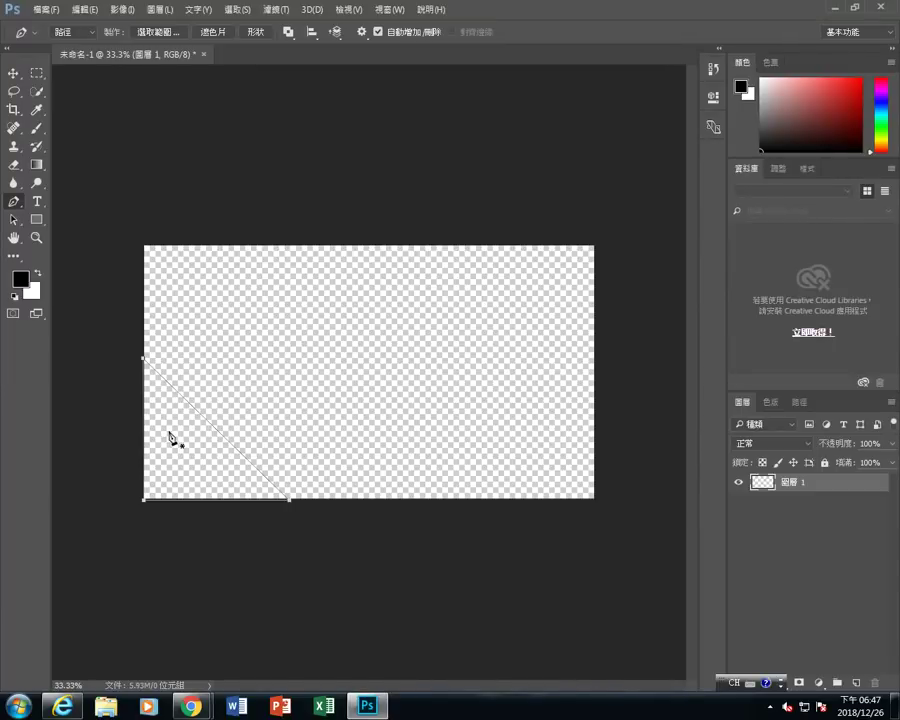
{"action": "left_click", "coordinate": [72, 34]}
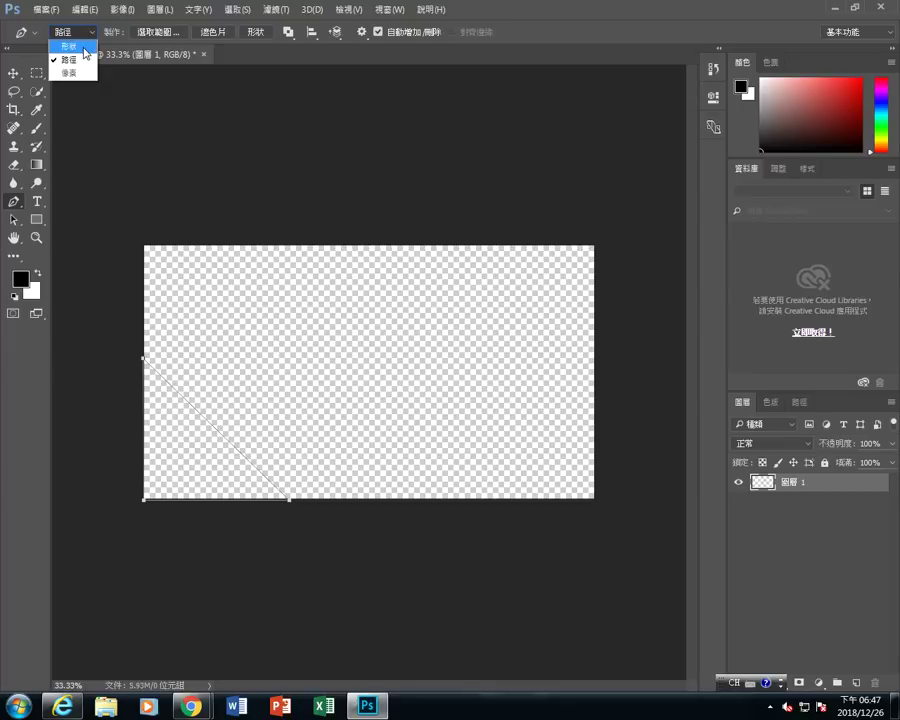
- Switch the Pen to Shape mode and draw a triangle at the bottom-left corner
{"action": "left_click", "coordinate": [62, 25]}
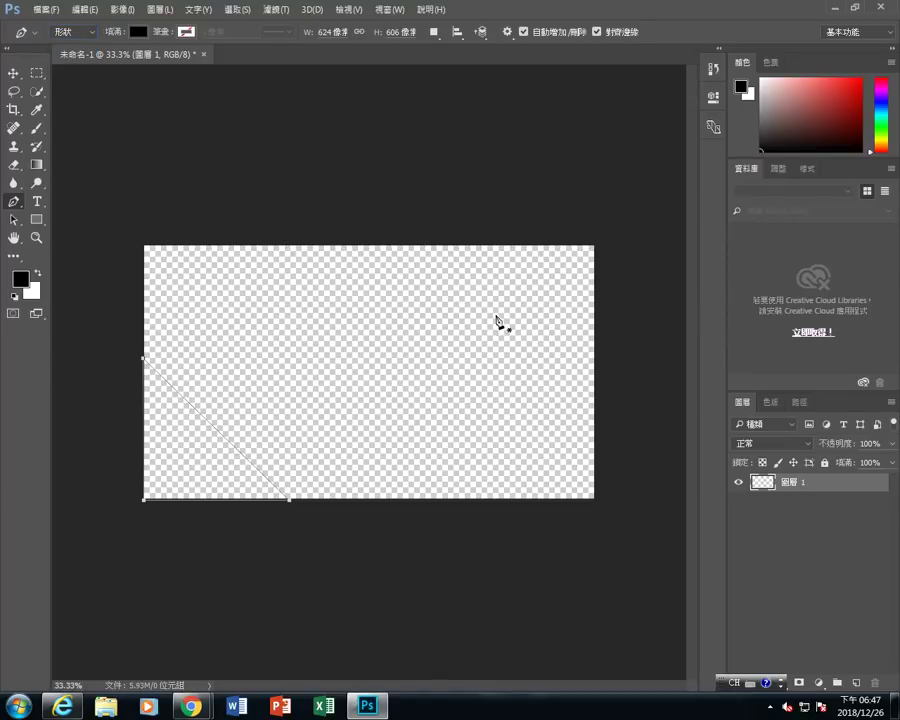
{"action": "left_click", "coordinate": [145, 296]}
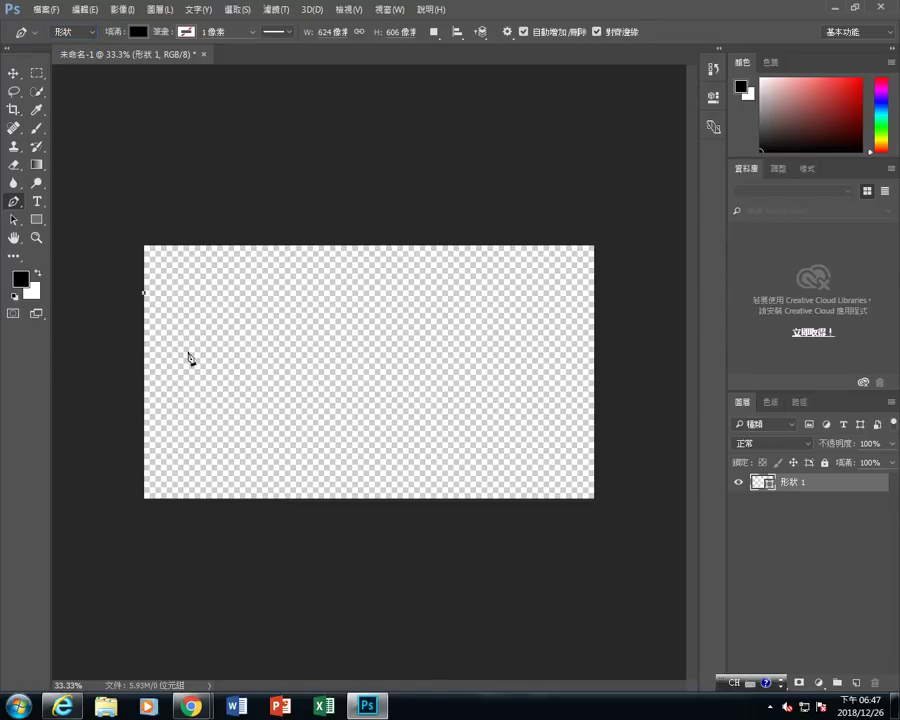
{"action": "left_click", "coordinate": [275, 498]}
{"action": "left_click", "coordinate": [145, 498]}
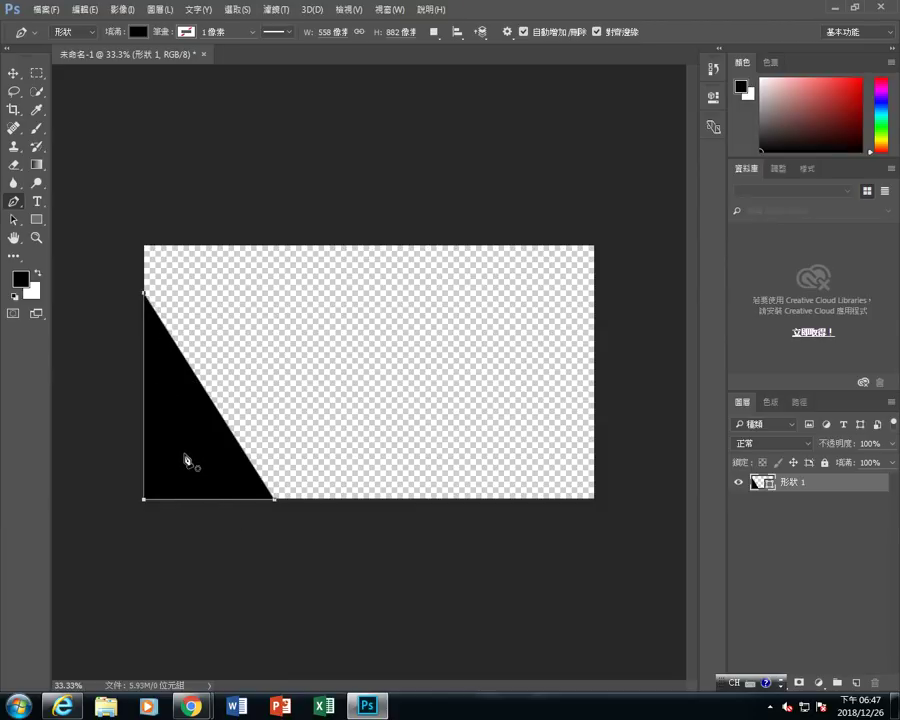
- Set a red foreground colour, then give the triangle a blue fill from the swatches
{"action": "left_click", "coordinate": [20, 282]}
{"action": "left_click", "coordinate": [435, 249]}
{"action": "left_click", "coordinate": [575, 176]}
{"action": "left_click", "coordinate": [139, 32]}
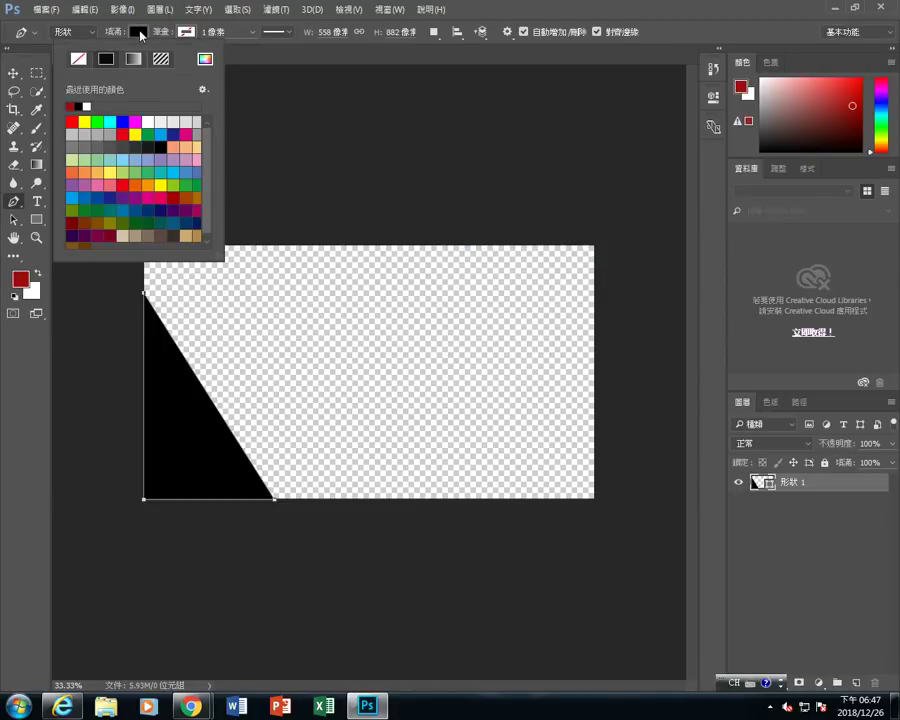
{"action": "left_click", "coordinate": [123, 134]}
{"action": "left_click", "coordinate": [148, 134]}
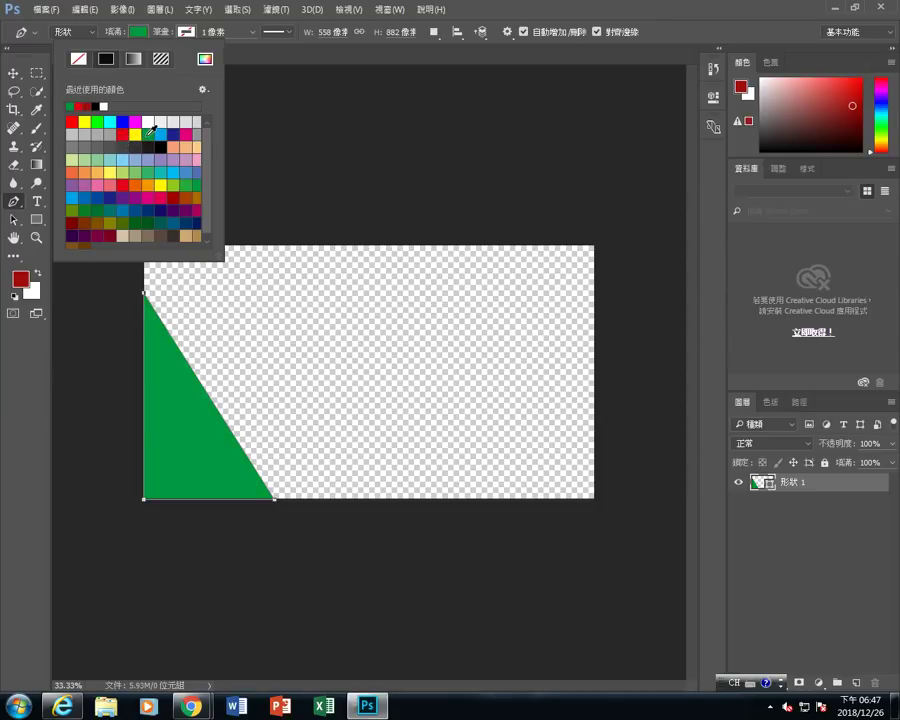
{"action": "left_click", "coordinate": [190, 176]}
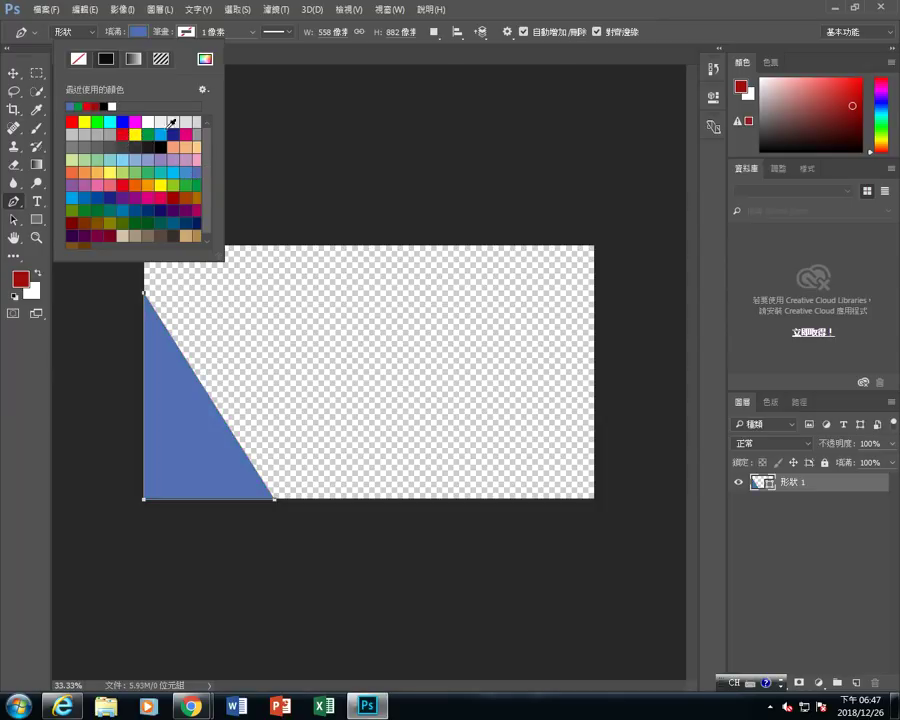
{"action": "key", "text": "Return"}
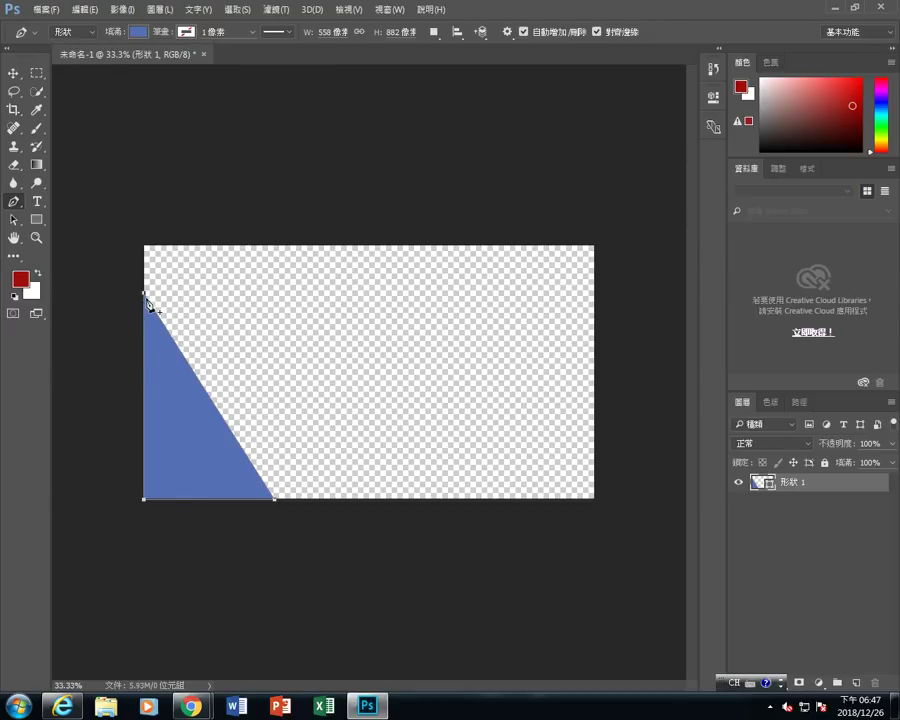
{"action": "left_click", "coordinate": [17, 222]}
- Drag the triangle's anchors with Direct Selection into a long low wedge along the bottom edge
{"action": "left_click", "coordinate": [17, 222]}
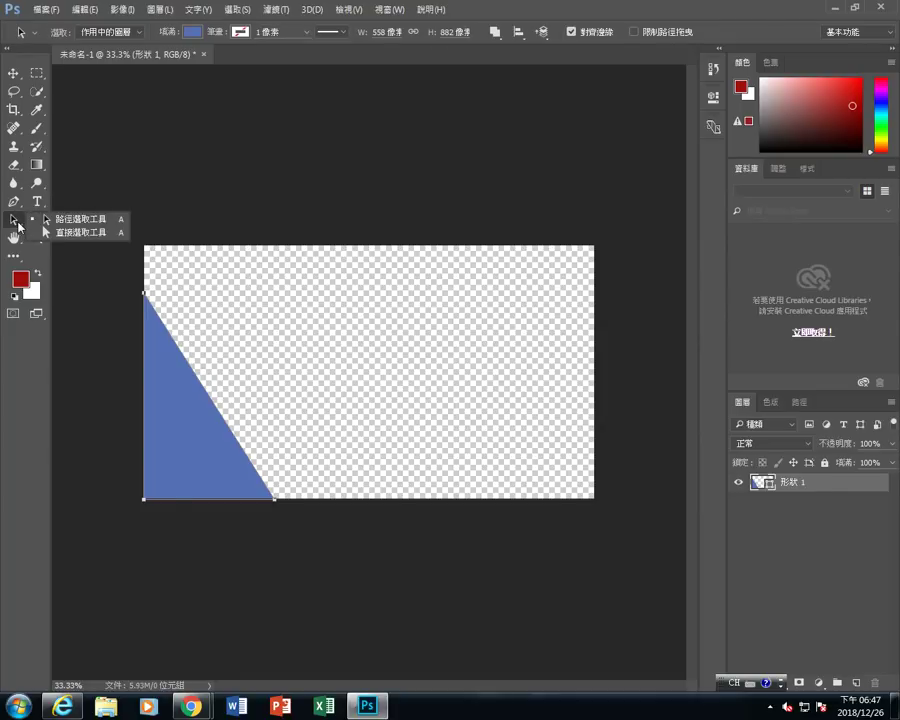
{"action": "left_click", "coordinate": [63, 234]}
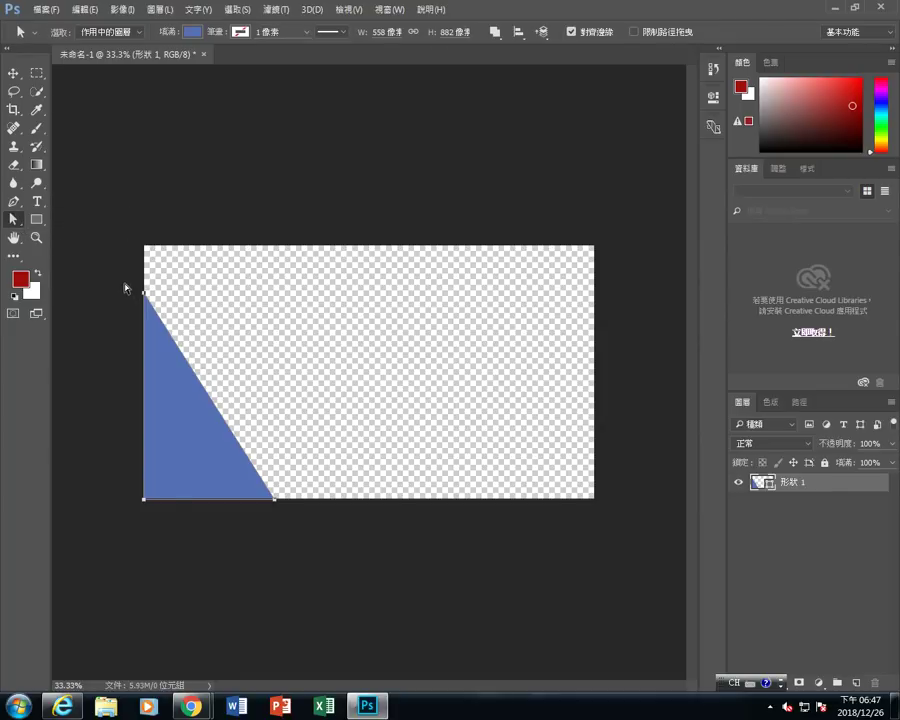
{"action": "mouse_move", "coordinate": [167, 315]}
{"action": "left_mouse_down"}
{"action": "mouse_move", "coordinate": [457, 372]}
{"action": "mouse_move", "coordinate": [145, 374]}
{"action": "left_mouse_up"}
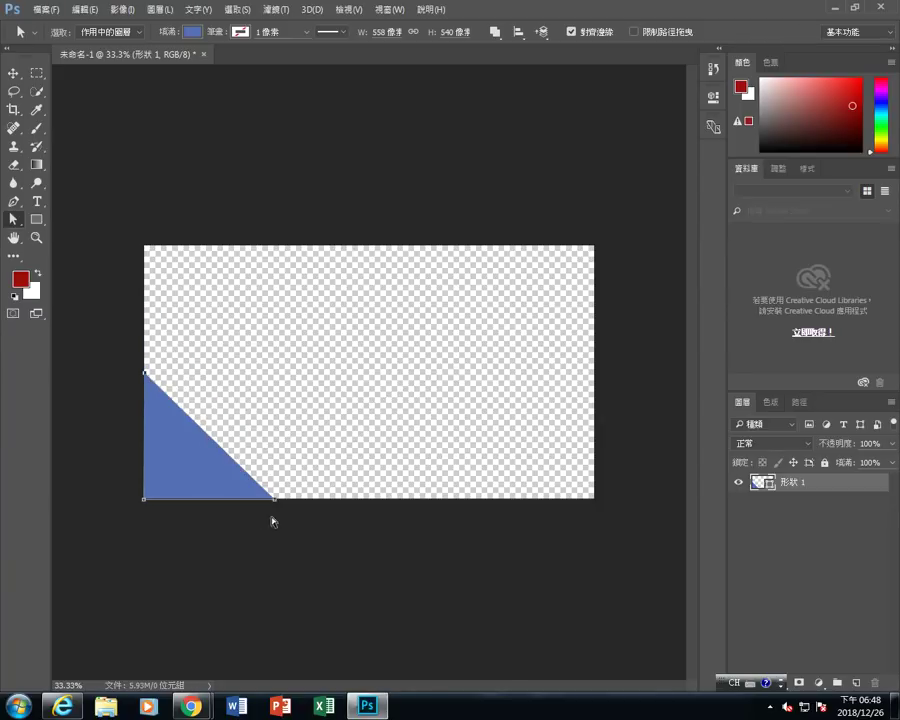
{"action": "left_click_drag", "start_coordinate": [277, 500], "coordinate": [447, 500]}
{"action": "mouse_move", "coordinate": [108, 464]}
{"action": "left_mouse_down"}
{"action": "mouse_move", "coordinate": [166, 524]}
{"action": "mouse_move", "coordinate": [151, 487]}
{"action": "mouse_move", "coordinate": [145, 498]}
{"action": "left_mouse_up"}
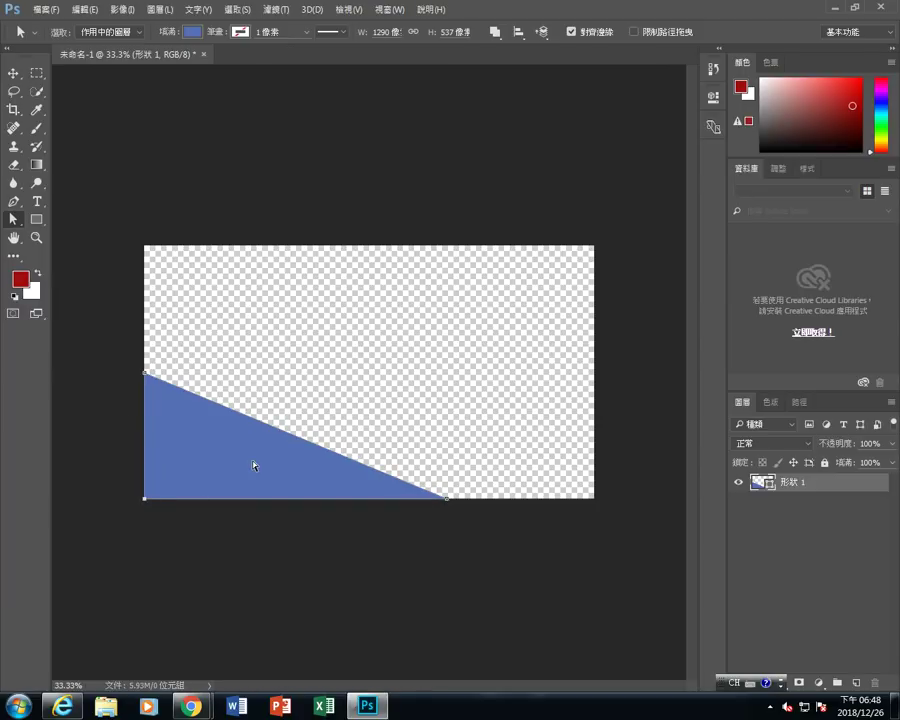
{"action": "left_click", "coordinate": [14, 73]}
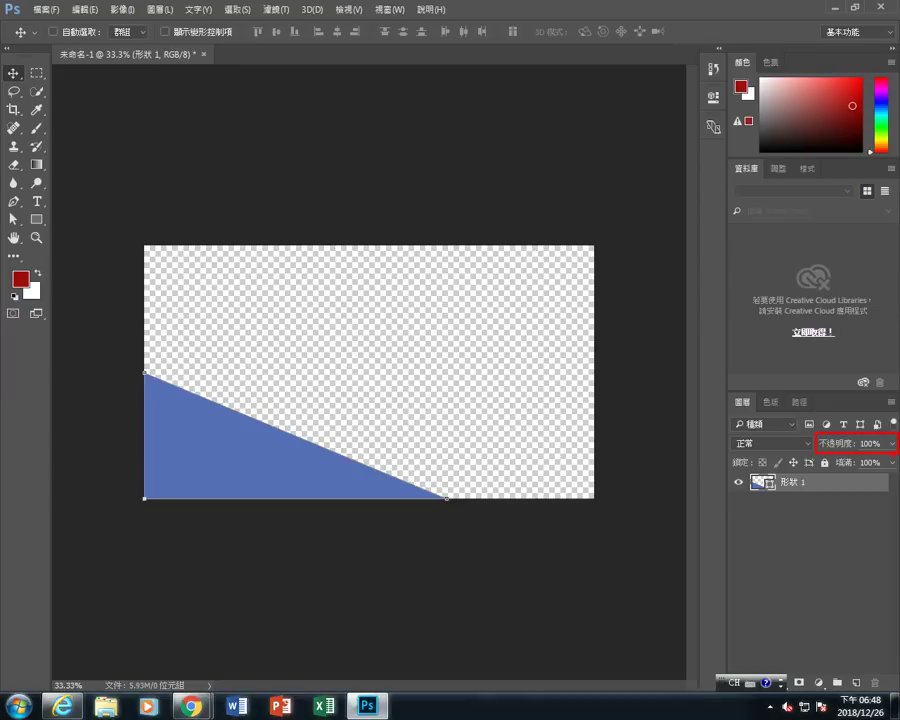
- Lower Shape 1's opacity to 63% and reselect the standard Pen in Shape mode
{"action": "mouse_move", "coordinate": [893, 444]}
{"action": "left_mouse_down"}
{"action": "mouse_move", "coordinate": [860, 462]}
{"action": "mouse_move", "coordinate": [866, 466]}
{"action": "left_mouse_up"}
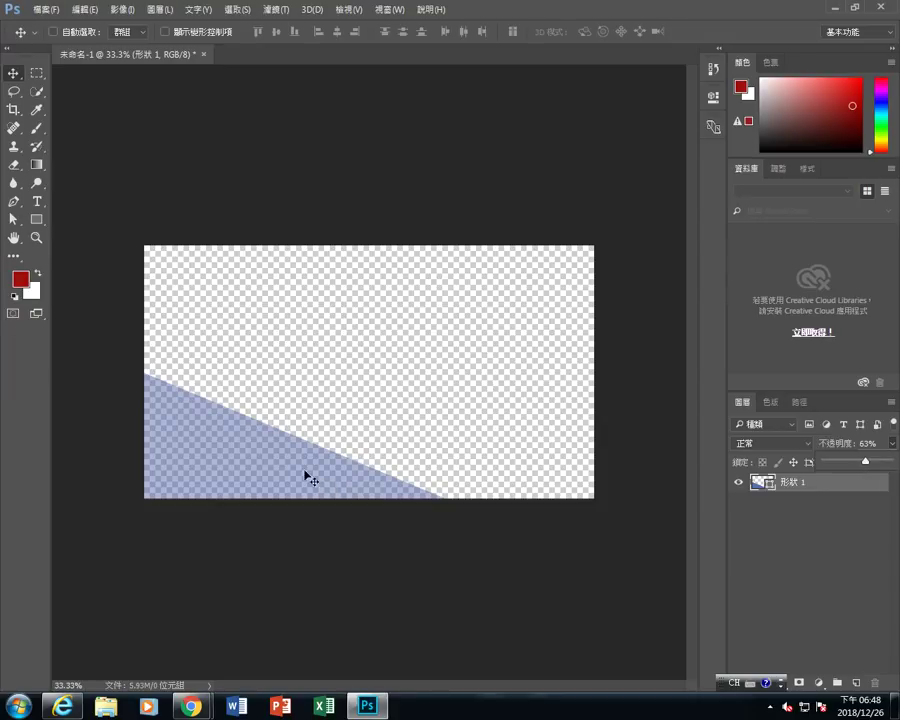
{"action": "left_click", "coordinate": [15, 203]}
{"action": "right_click", "coordinate": [15, 203]}
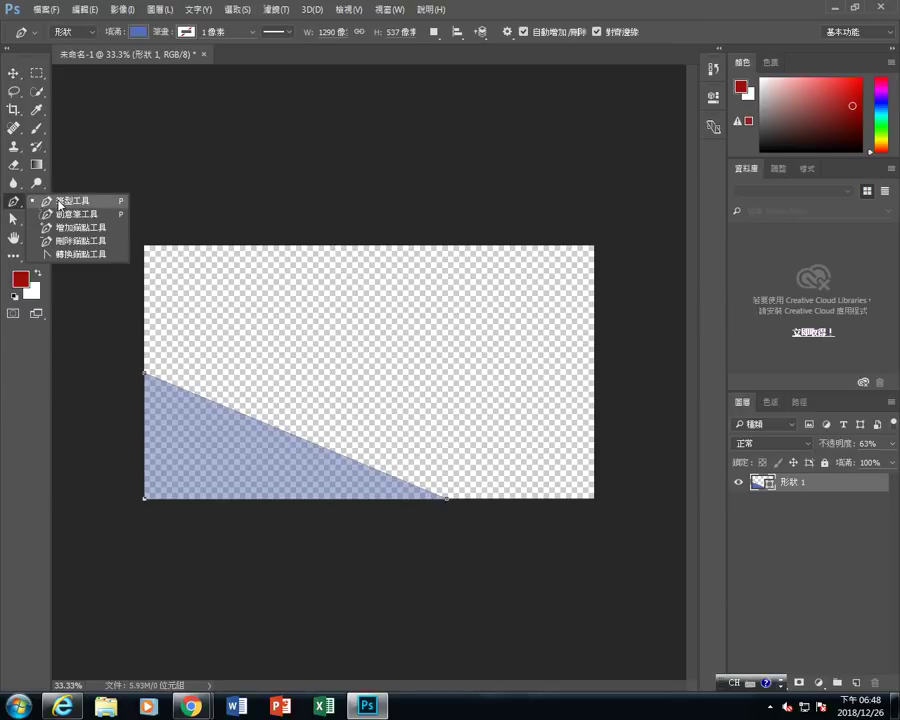
{"action": "left_click", "coordinate": [59, 203]}
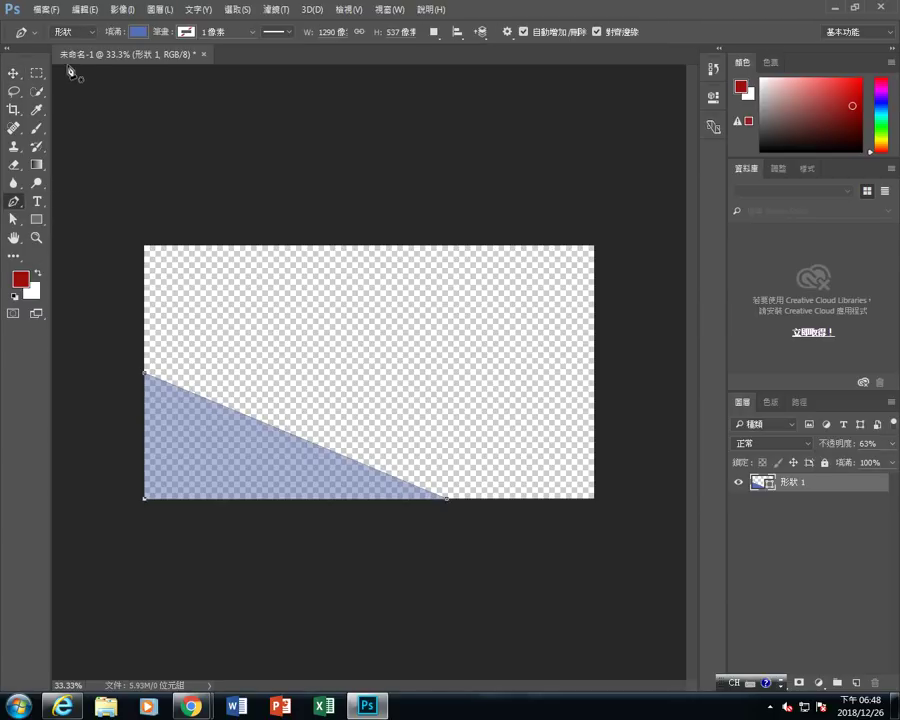
{"action": "left_click", "coordinate": [87, 32]}
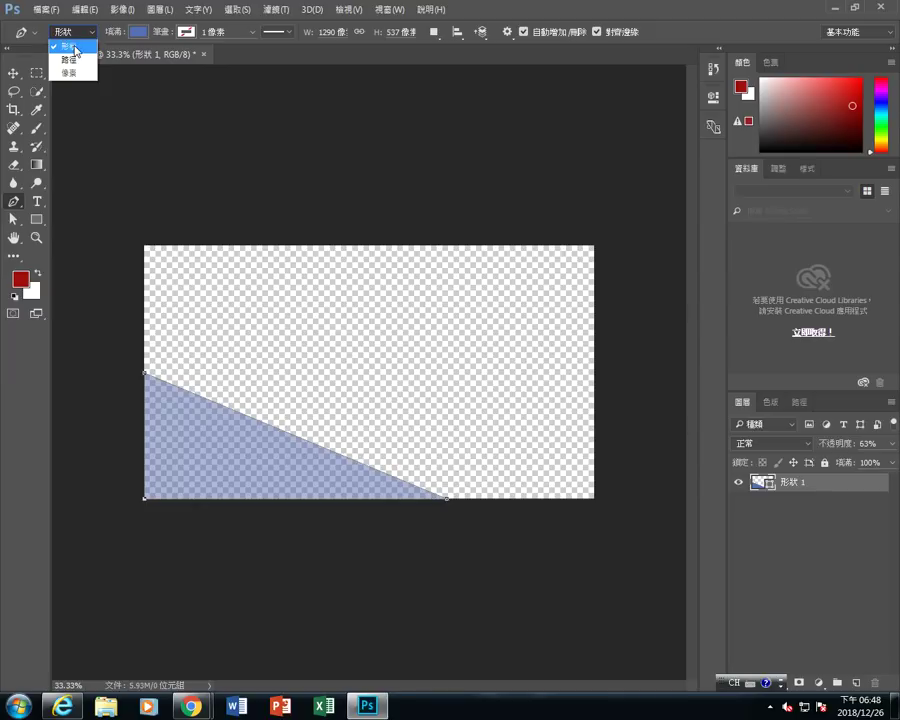
{"action": "left_click", "coordinate": [76, 49]}
- Try a magenta fill, undo back to blue, deselect the layer and dismiss the error message
{"action": "left_click", "coordinate": [138, 32]}
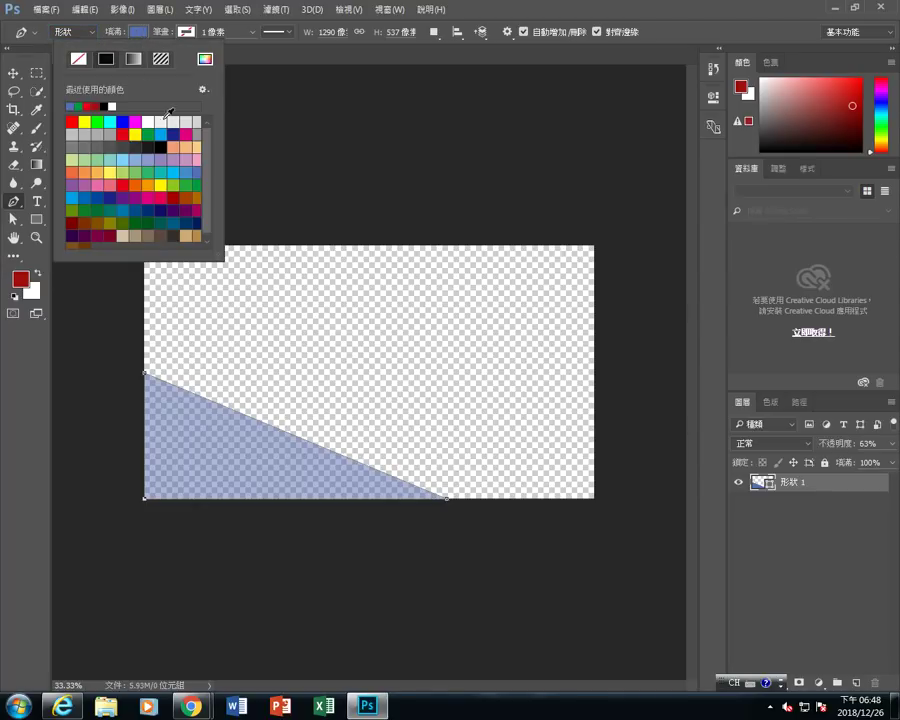
{"action": "left_click", "coordinate": [186, 134]}
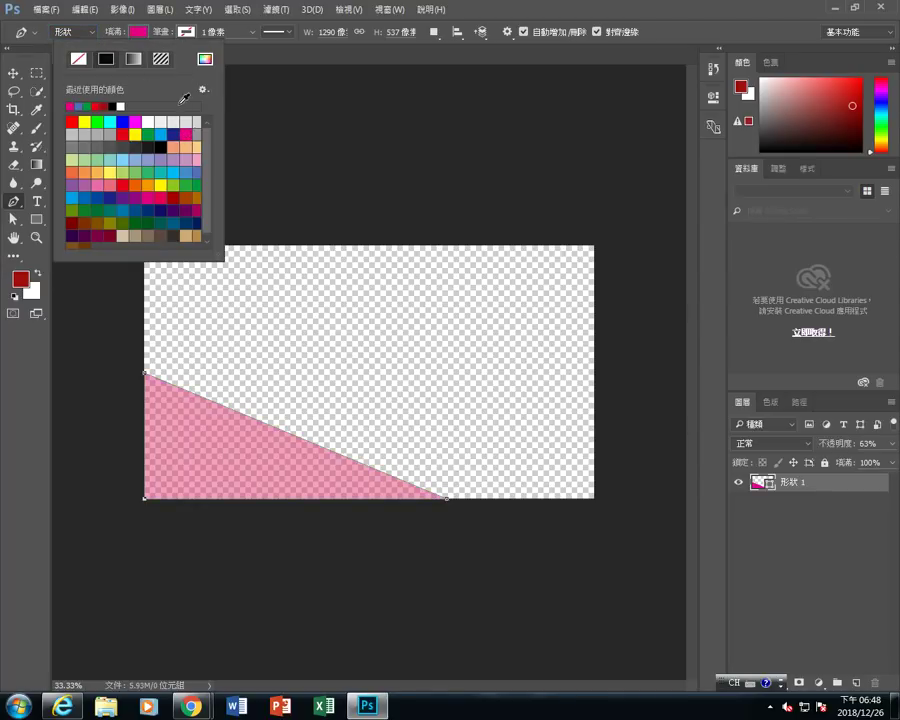
{"action": "left_click", "coordinate": [80, 9]}
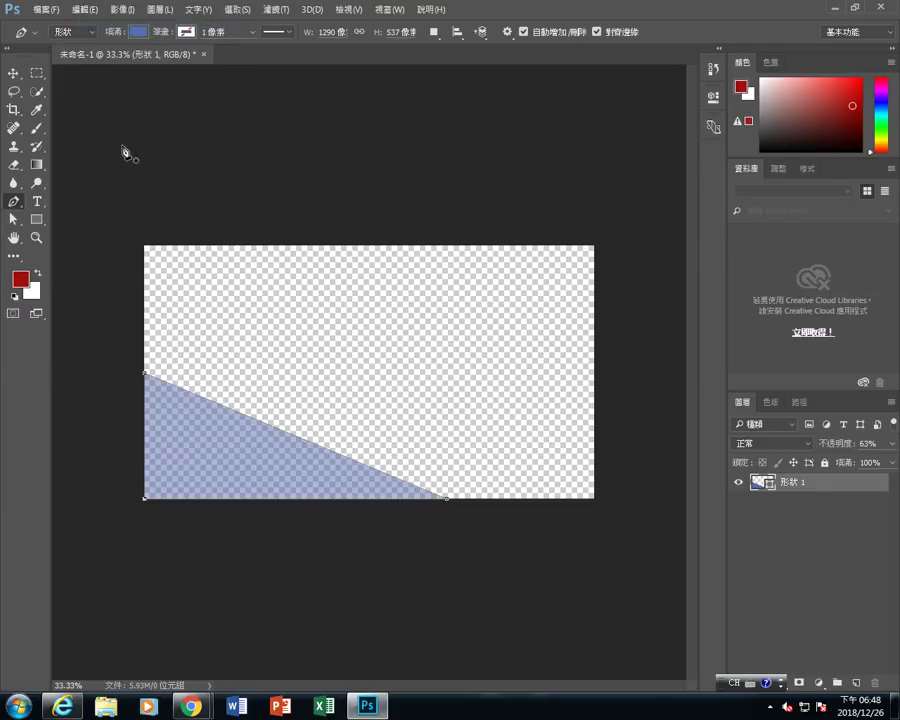
{"action": "left_click", "coordinate": [14, 72]}
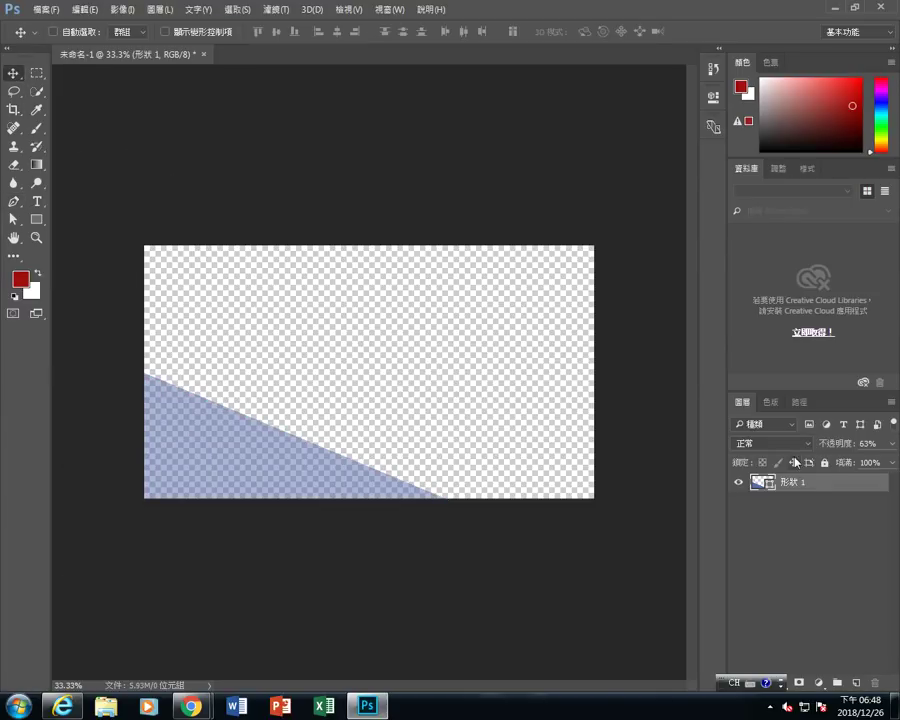
{"action": "left_click", "coordinate": [797, 508]}
{"action": "left_click", "coordinate": [505, 367]}
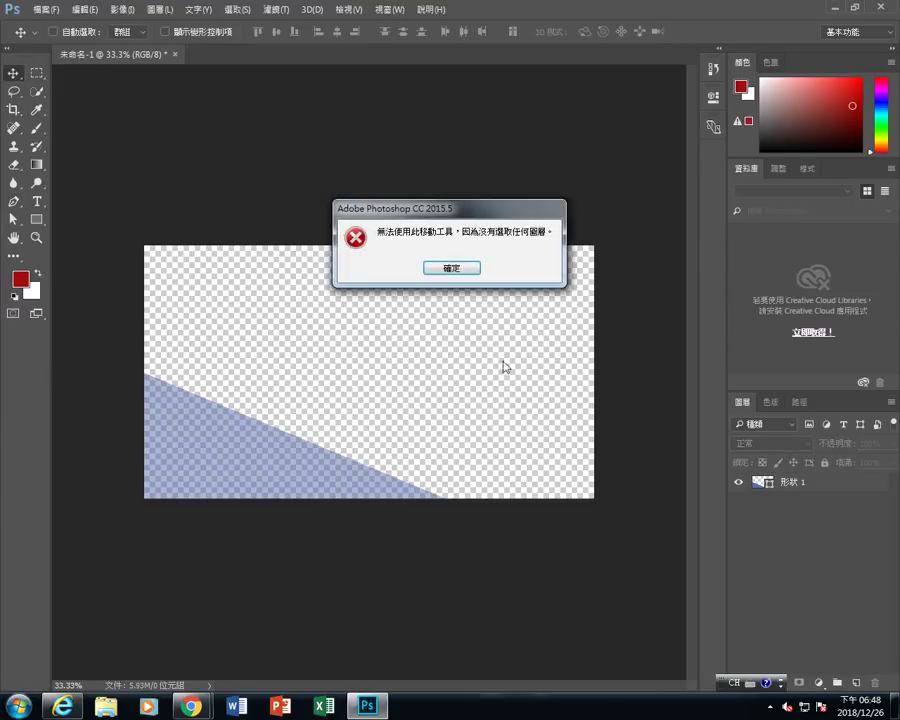
{"action": "left_click", "coordinate": [470, 267]}
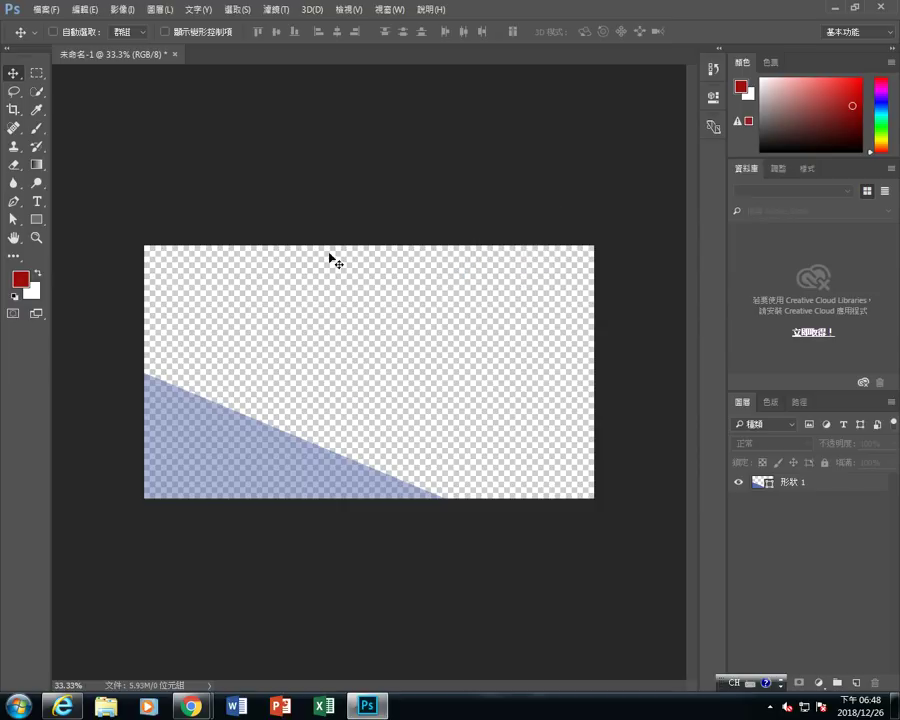
{"action": "left_click", "coordinate": [15, 203]}
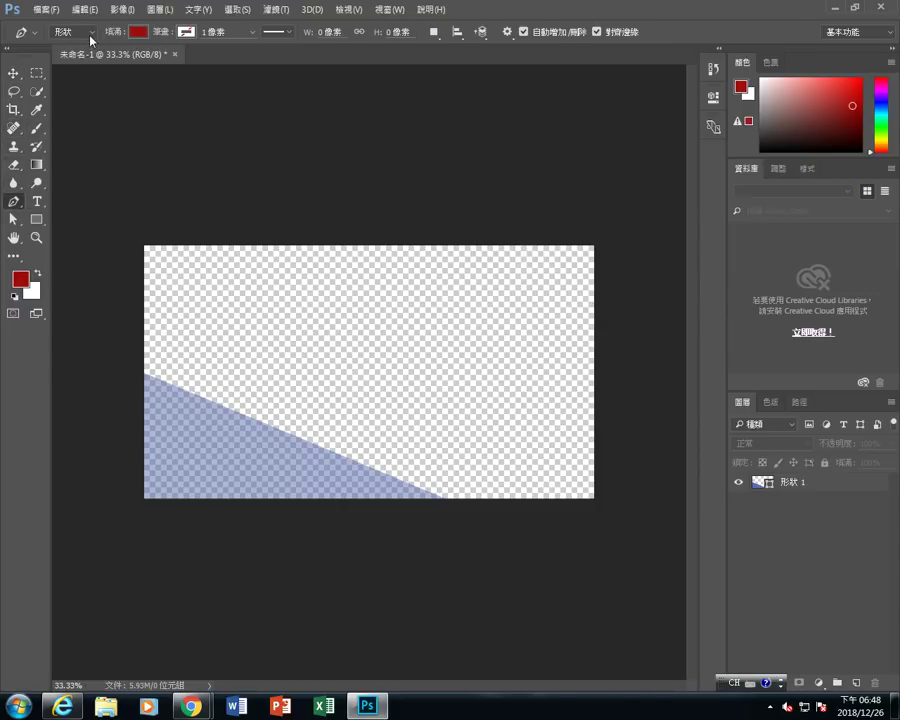
- Set the Pen fill to magenta and draw a triangle at the right edge, bottom-right corner and bottom edge
{"action": "left_click", "coordinate": [138, 32]}
{"action": "left_click", "coordinate": [188, 132]}
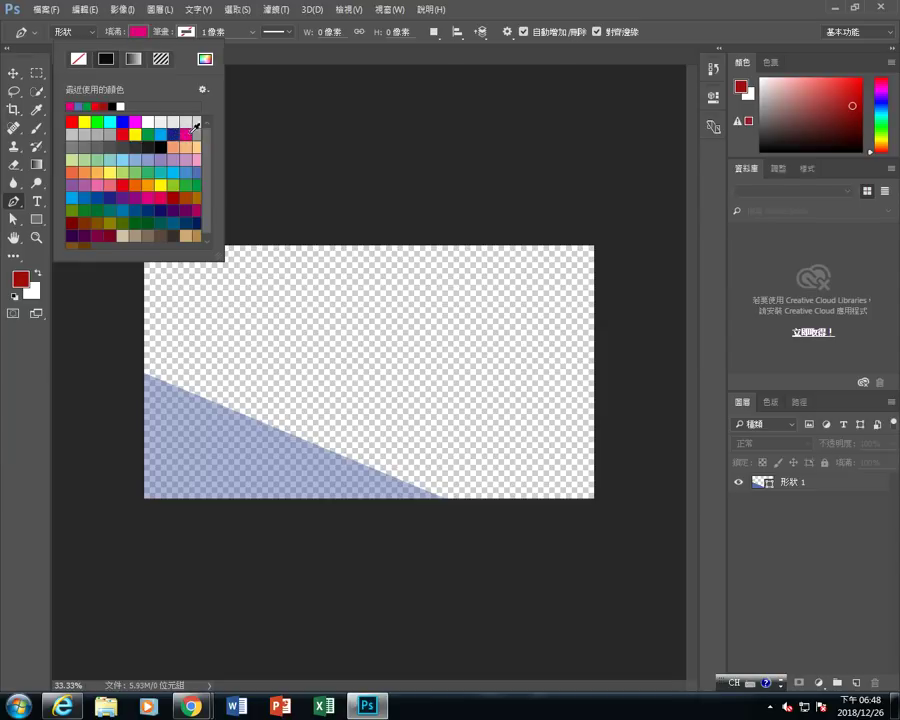
{"action": "left_click", "coordinate": [138, 32]}
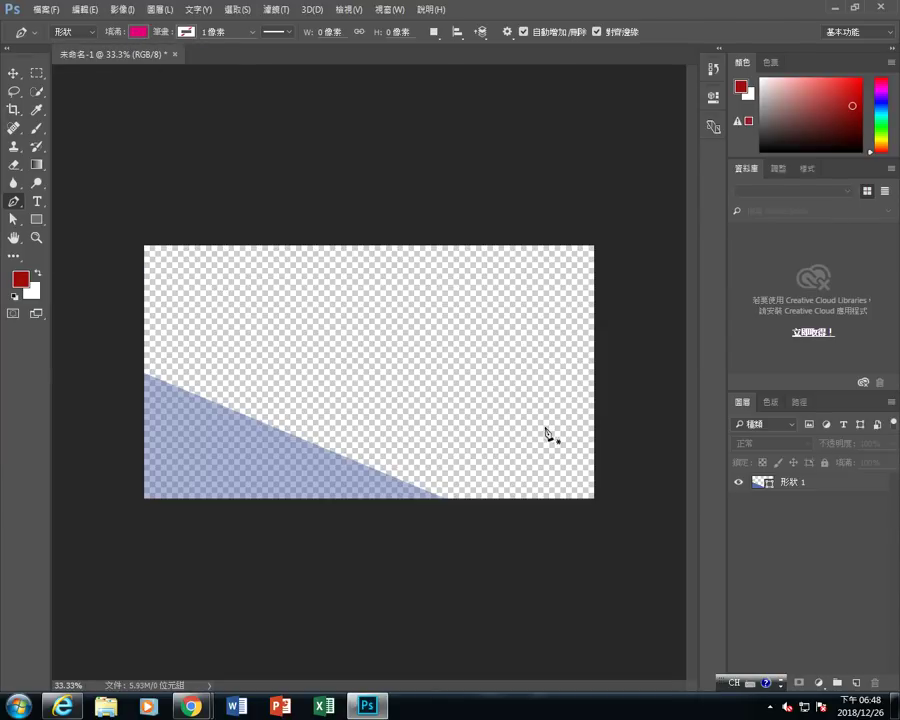
{"action": "left_click", "coordinate": [595, 380]}
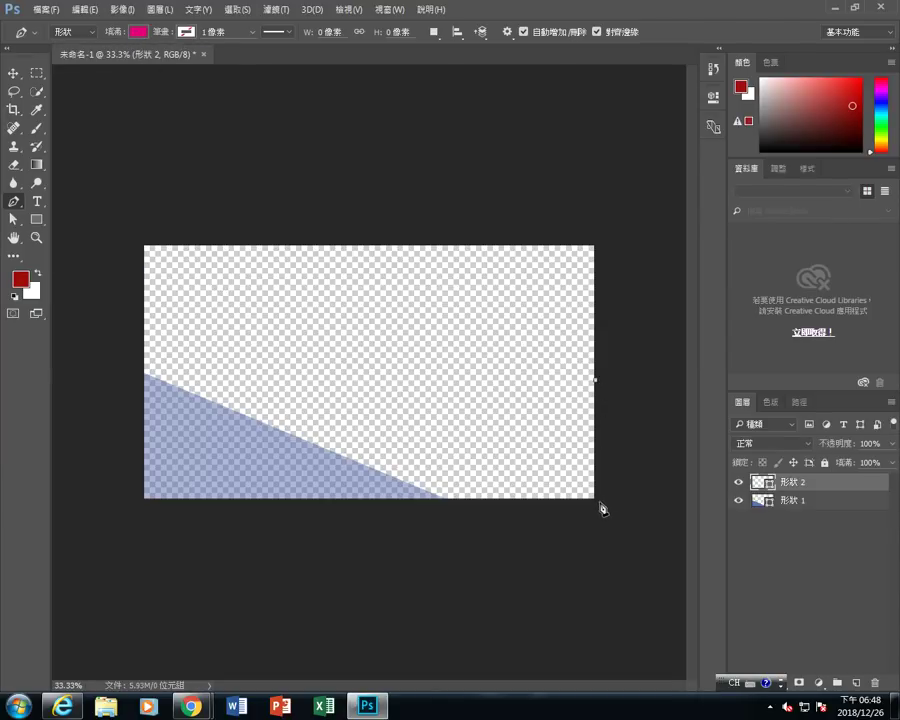
{"action": "left_click", "coordinate": [594, 499]}
{"action": "left_click", "coordinate": [264, 500]}
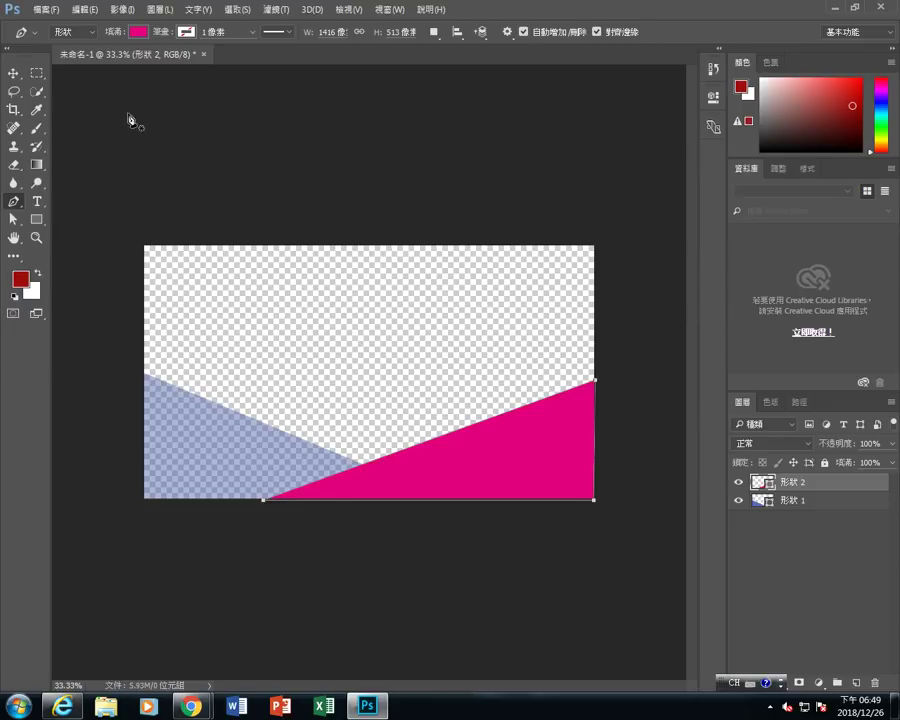
- Change Shape 2's fill to a light pink swatch and lower its opacity to 76%
{"action": "left_click", "coordinate": [139, 32]}
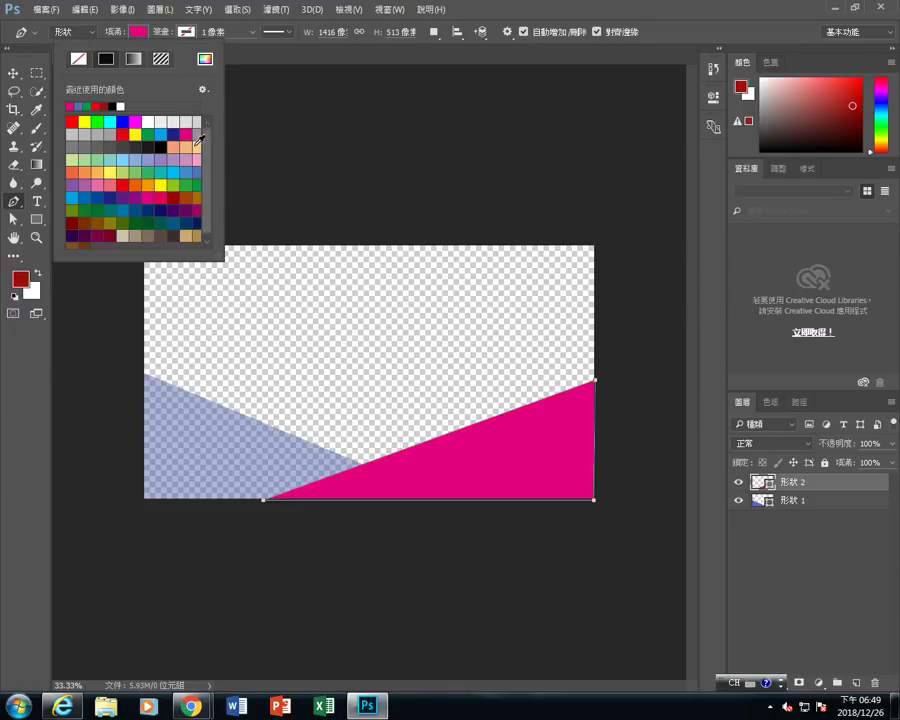
{"action": "left_click", "coordinate": [196, 158]}
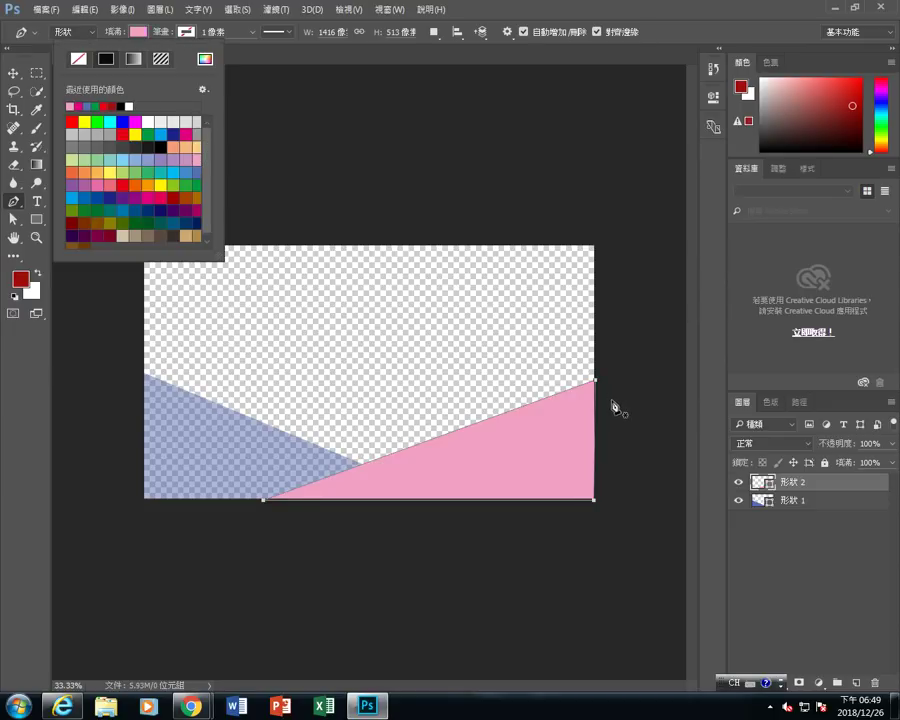
{"action": "left_click", "coordinate": [893, 445]}
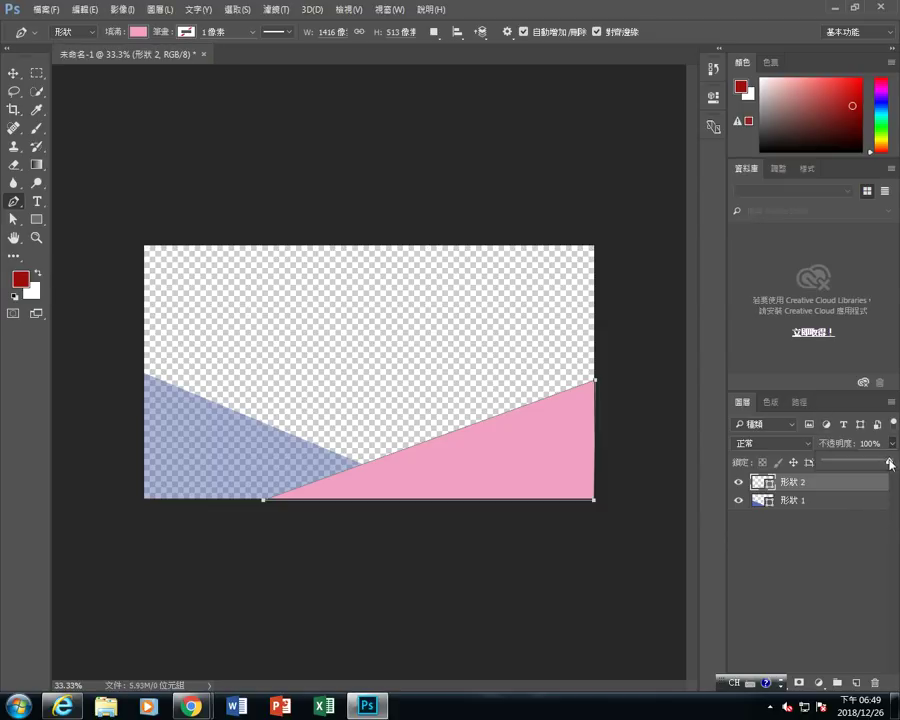
{"action": "left_click_drag", "start_coordinate": [889, 462], "coordinate": [862, 462]}
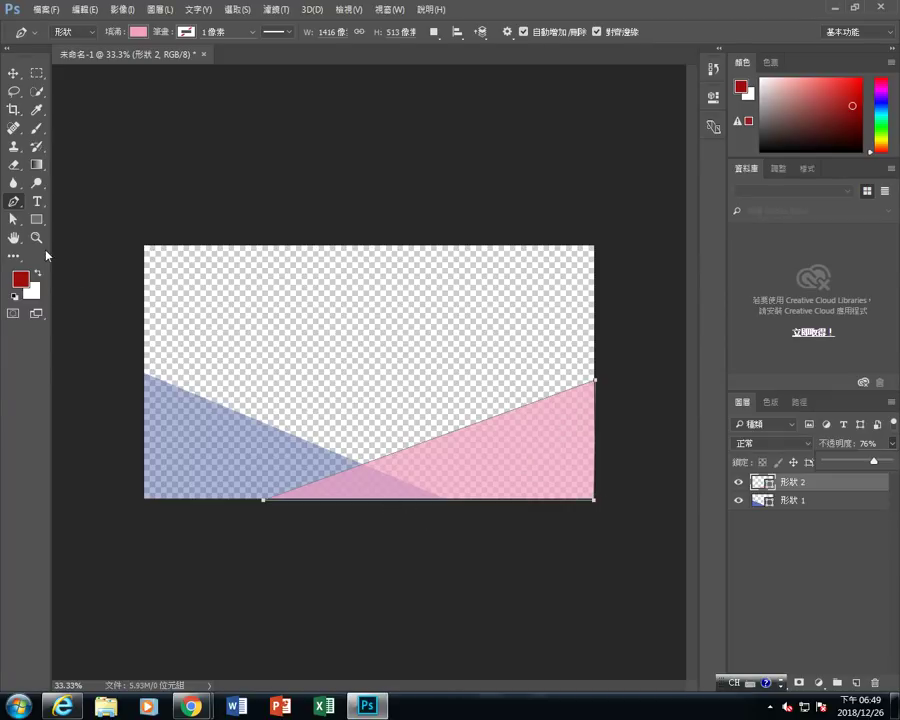
- Switch from the Path Selection tool to the Direct Selection tool for editing individual points
{"action": "left_click", "coordinate": [13, 218]}
{"action": "left_click_drag", "start_coordinate": [13, 218], "coordinate": [75, 222]}
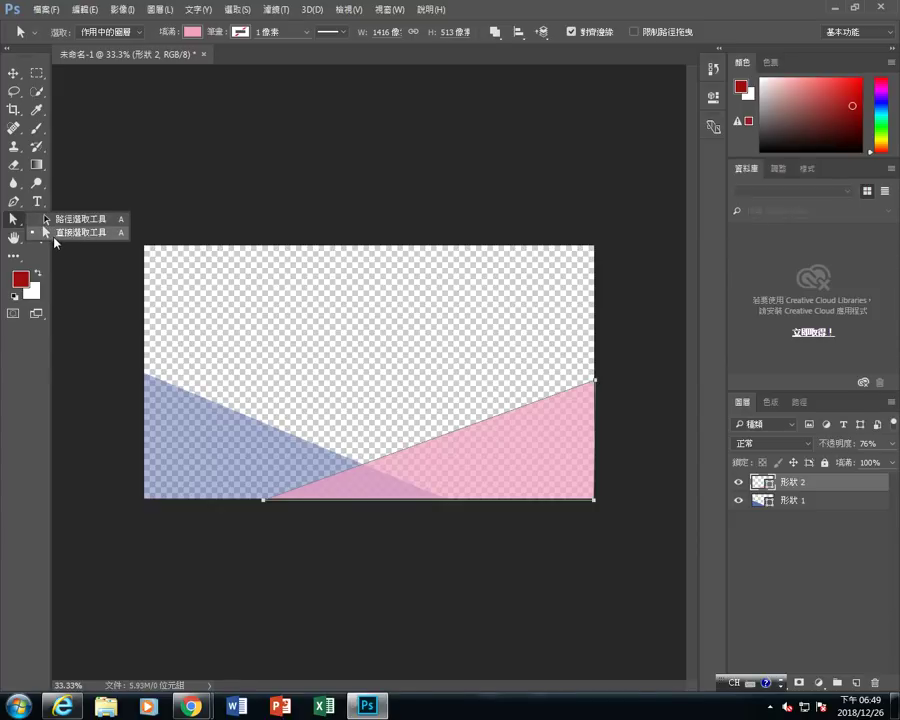
{"action": "left_click", "coordinate": [55, 236]}
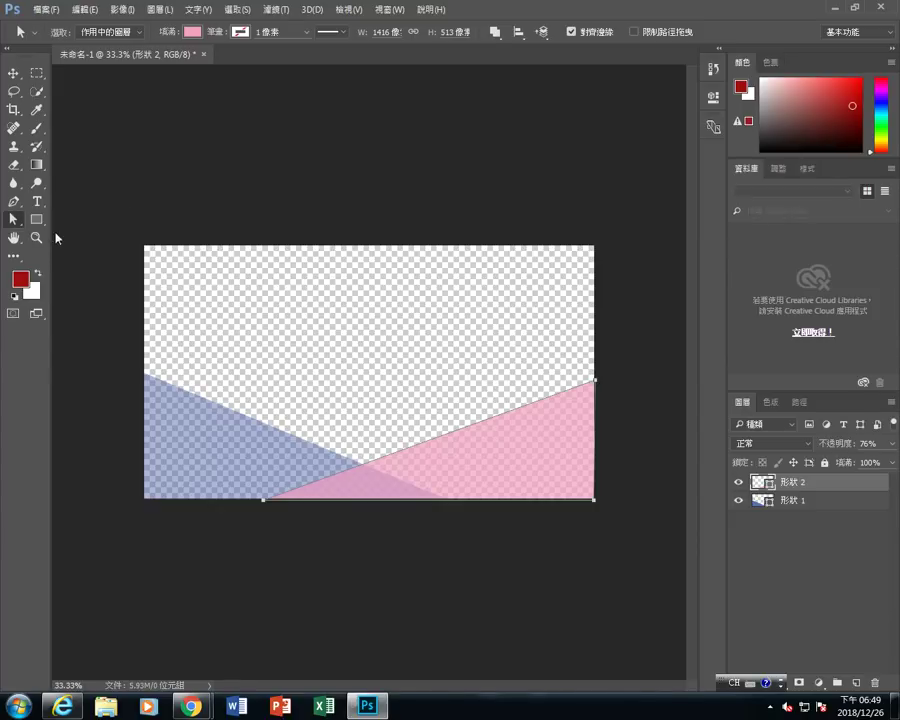
- Move the pink triangle's bottom-left point further left and lower its top-right point
{"action": "left_click_drag", "start_coordinate": [264, 501], "coordinate": [206, 500]}
{"action": "left_click_drag", "start_coordinate": [596, 384], "coordinate": [595, 446]}
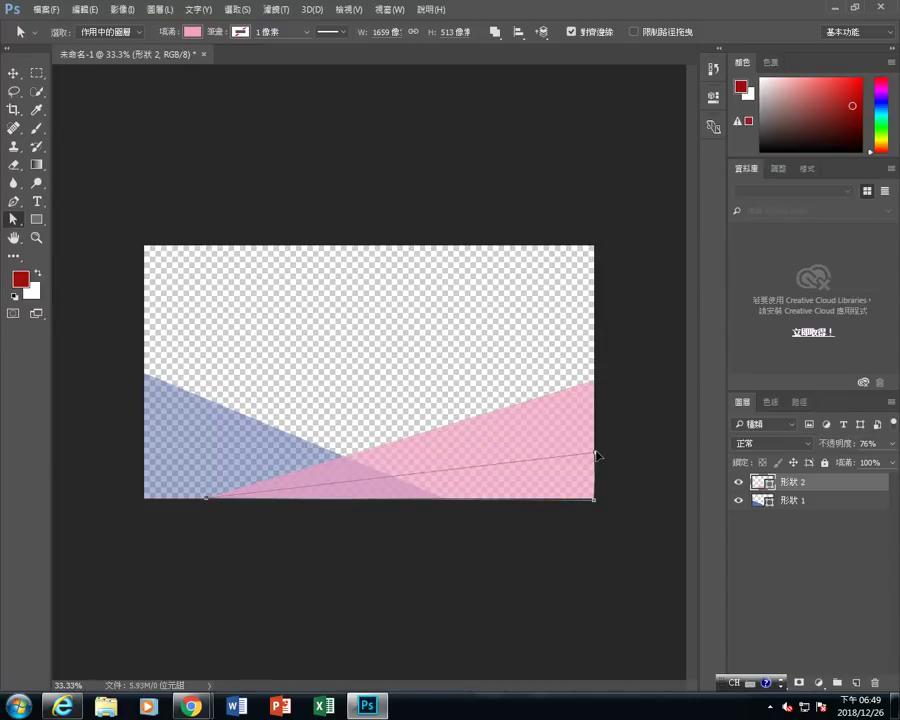
{"action": "left_click", "coordinate": [593, 498]}
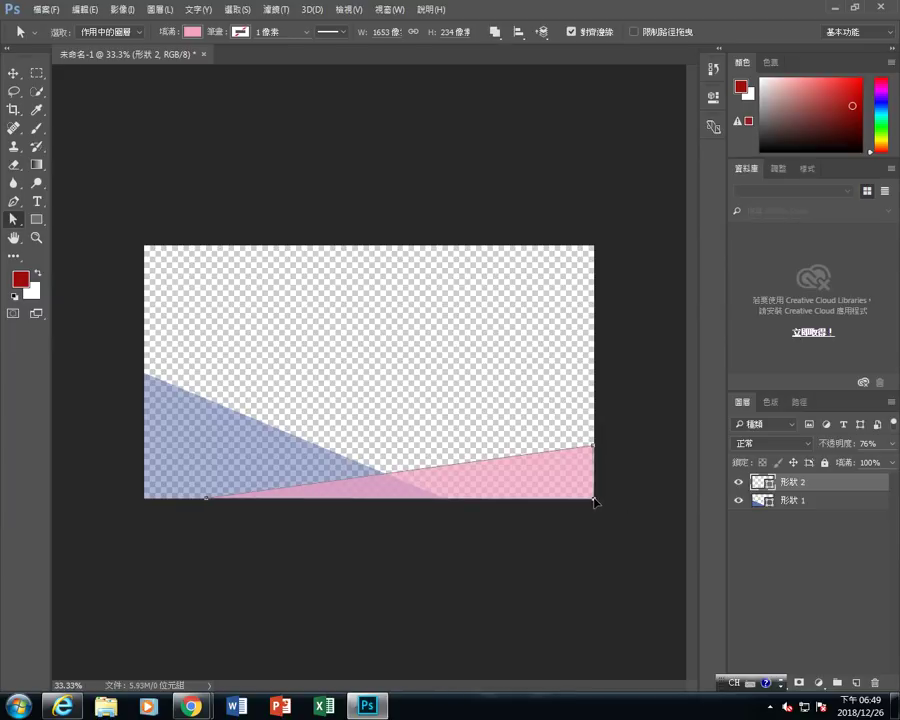
{"action": "mouse_move", "coordinate": [593, 446]}
{"action": "left_mouse_down"}
{"action": "mouse_move", "coordinate": [618, 455]}
{"action": "mouse_move", "coordinate": [595, 449]}
{"action": "left_mouse_up"}
{"action": "left_click", "coordinate": [160, 398]}
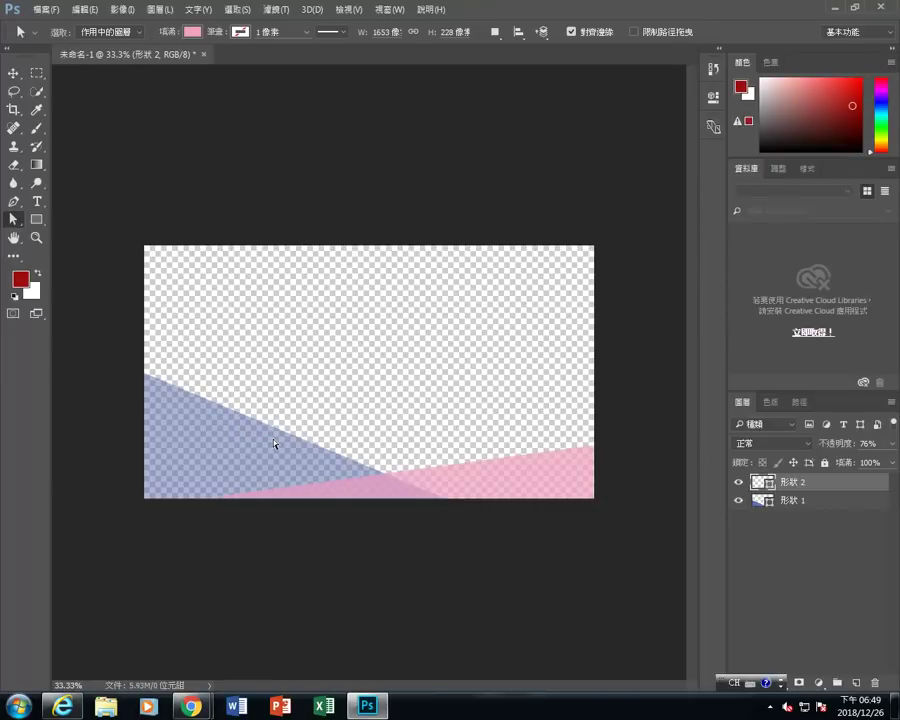
- Raise the blue triangle's left point, then pull the pink triangle's peak up and inward
{"action": "left_click", "coordinate": [800, 507]}
{"action": "mouse_move", "coordinate": [134, 360]}
{"action": "left_mouse_down"}
{"action": "mouse_move", "coordinate": [182, 400]}
{"action": "mouse_move", "coordinate": [144, 392]}
{"action": "mouse_move", "coordinate": [145, 353]}
{"action": "left_mouse_up"}
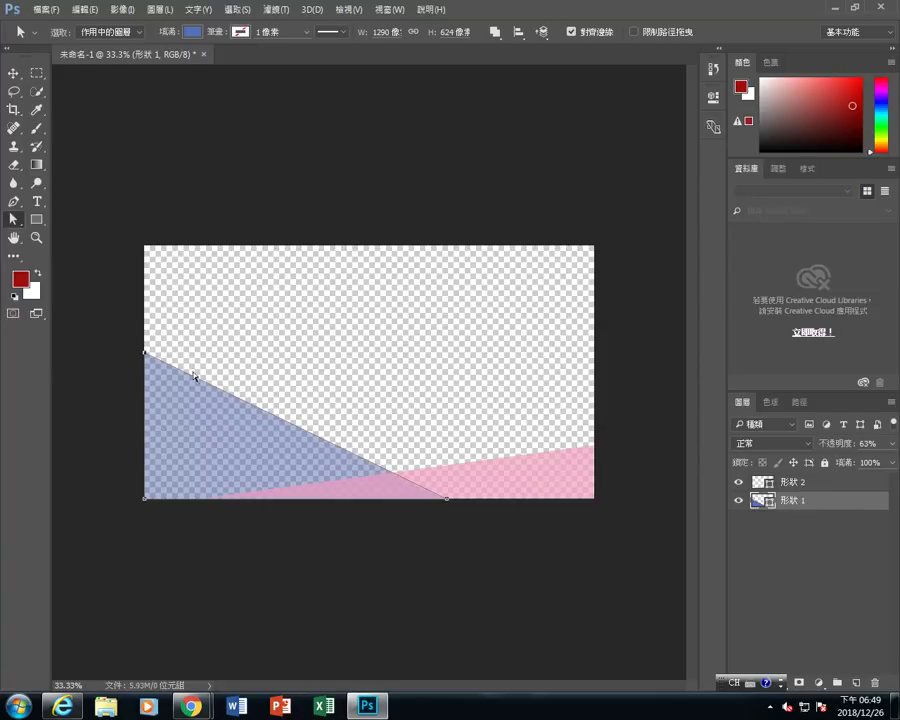
{"action": "left_click", "coordinate": [753, 487]}
{"action": "mouse_move", "coordinate": [578, 424]}
{"action": "left_mouse_down"}
{"action": "mouse_move", "coordinate": [612, 470]}
{"action": "mouse_move", "coordinate": [548, 441]}
{"action": "left_mouse_up"}
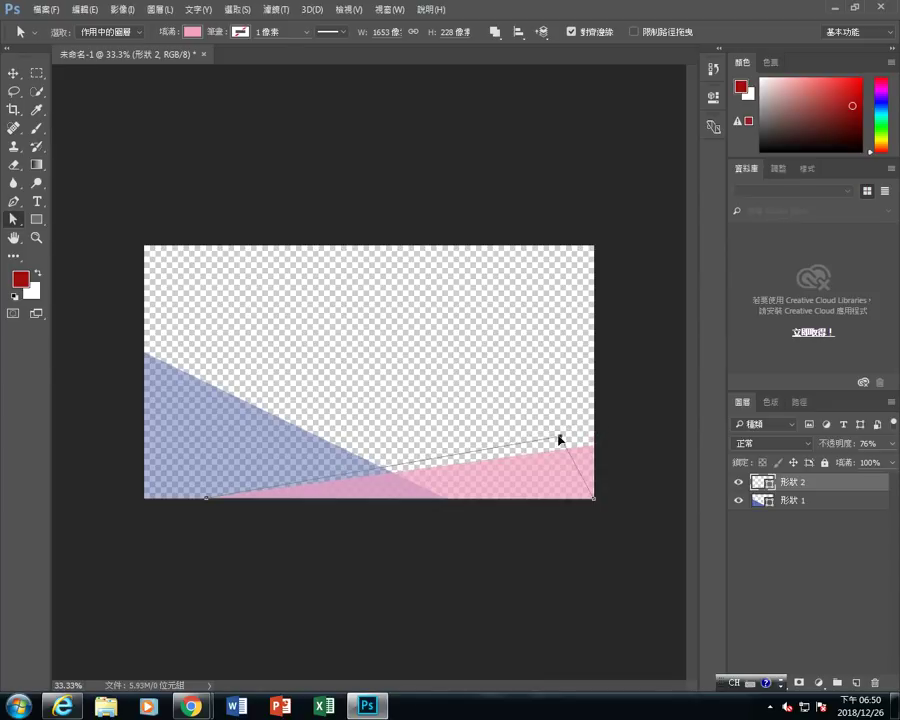
{"action": "mouse_move", "coordinate": [535, 422]}
{"action": "left_mouse_down"}
{"action": "mouse_move", "coordinate": [555, 448]}
{"action": "mouse_move", "coordinate": [538, 414]}
{"action": "left_mouse_up"}
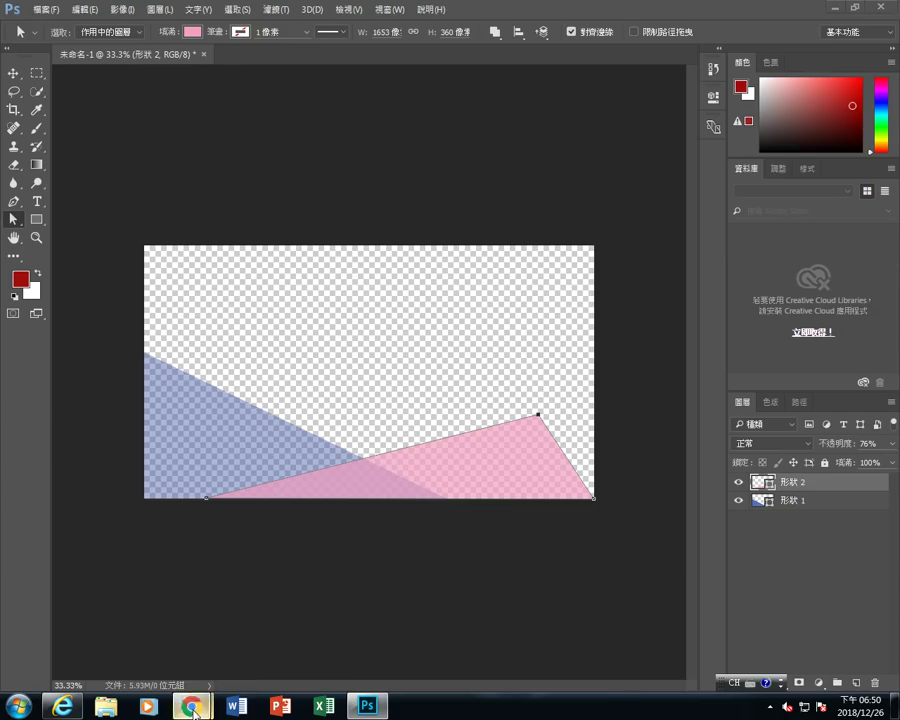
- Bring Chrome with YouTube to the front and focus its search box, clearing stray letters
{"action": "mouse_move", "coordinate": [191, 706]}
{"action": "left_click", "coordinate": [150, 645]}
{"action": "scroll", "coordinate": [540, 540], "scroll_direction": "down", "scroll_amount": 4}
{"action": "scroll", "coordinate": [400, 420], "scroll_direction": "up", "scroll_amount": 4}
{"action": "scroll", "coordinate": [350, 370], "scroll_direction": "up", "scroll_amount": 5}
{"action": "scroll", "coordinate": [290, 316], "scroll_direction": "up", "scroll_amount": 5}
{"action": "scroll", "coordinate": [290, 316], "scroll_direction": "up", "scroll_amount": 5}
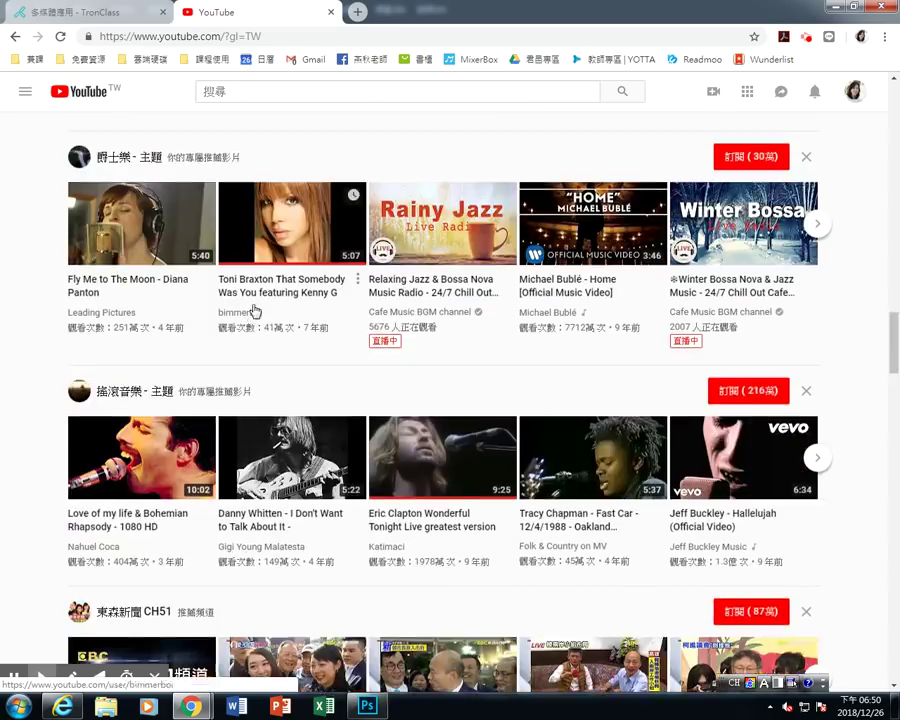
{"action": "scroll", "coordinate": [255, 311], "scroll_direction": "up", "scroll_amount": 5}
{"action": "left_click", "coordinate": [291, 92]}
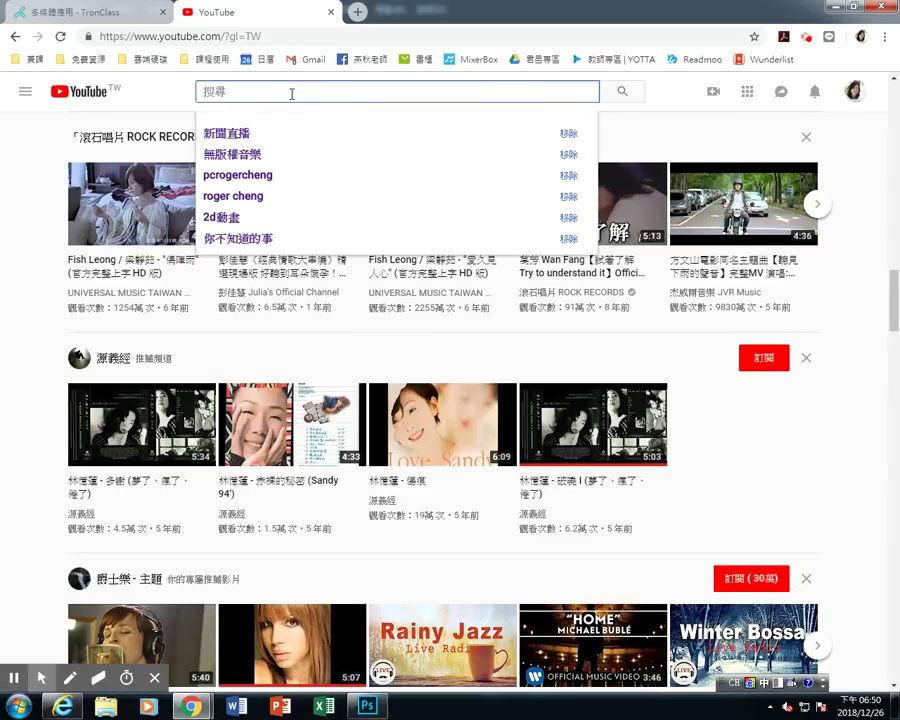
{"action": "type", "text": "nlm"}
{"action": "key", "text": "BackSpace"}
{"action": "key", "text": "BackSpace"}
{"action": "key", "text": "BackSpace"}
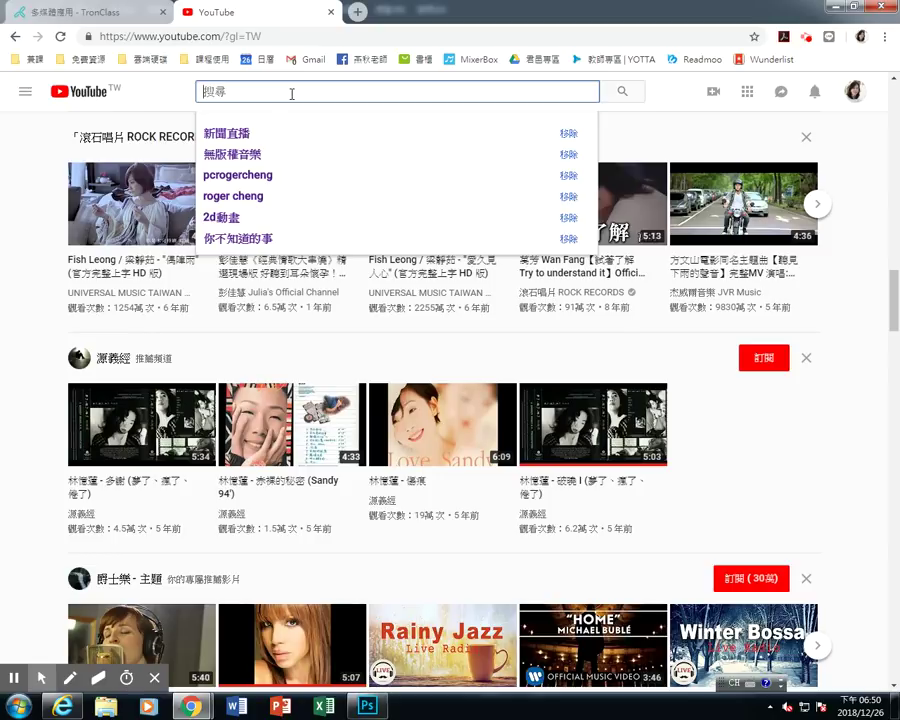
- Switch the input method to 新倉頡 and search YouTube for a YouTuber's name in Chinese
{"action": "left_click", "coordinate": [748, 683]}
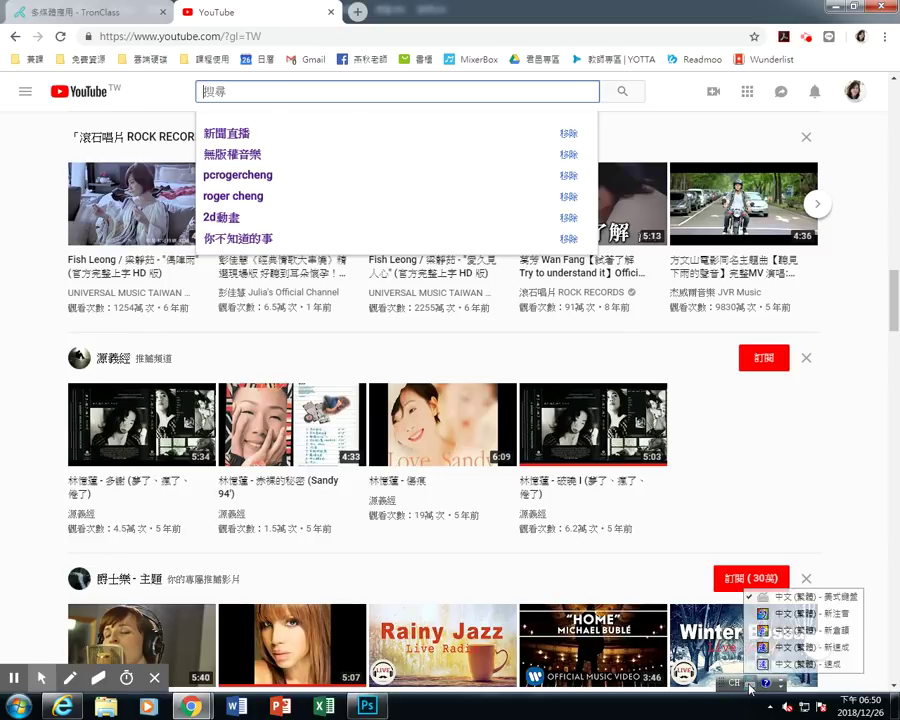
{"action": "left_click", "coordinate": [797, 630]}
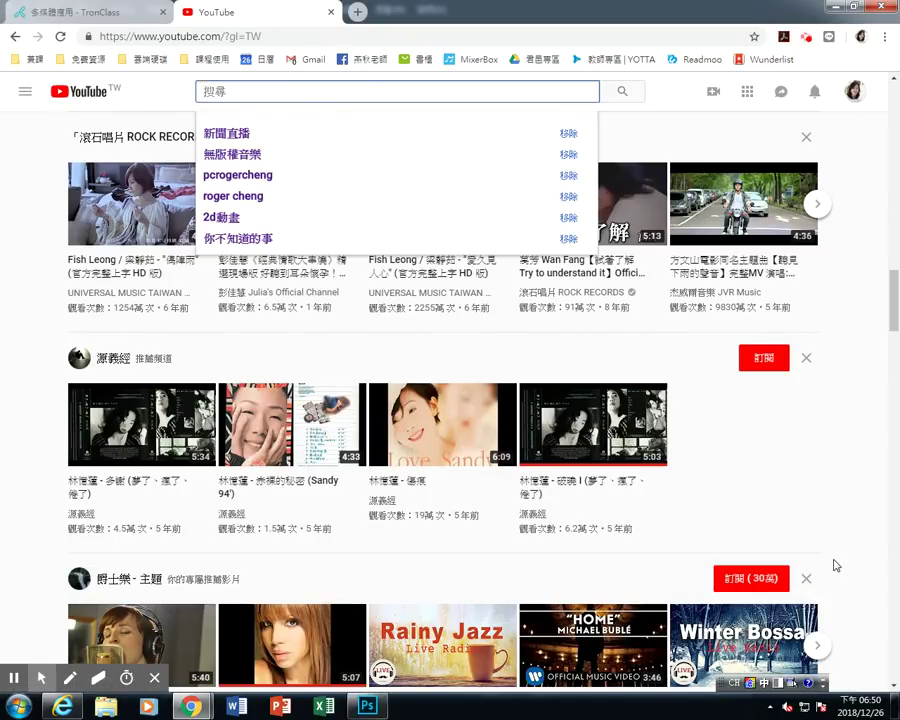
{"action": "type", "text": "小玉"}
{"action": "key", "text": "Return"}
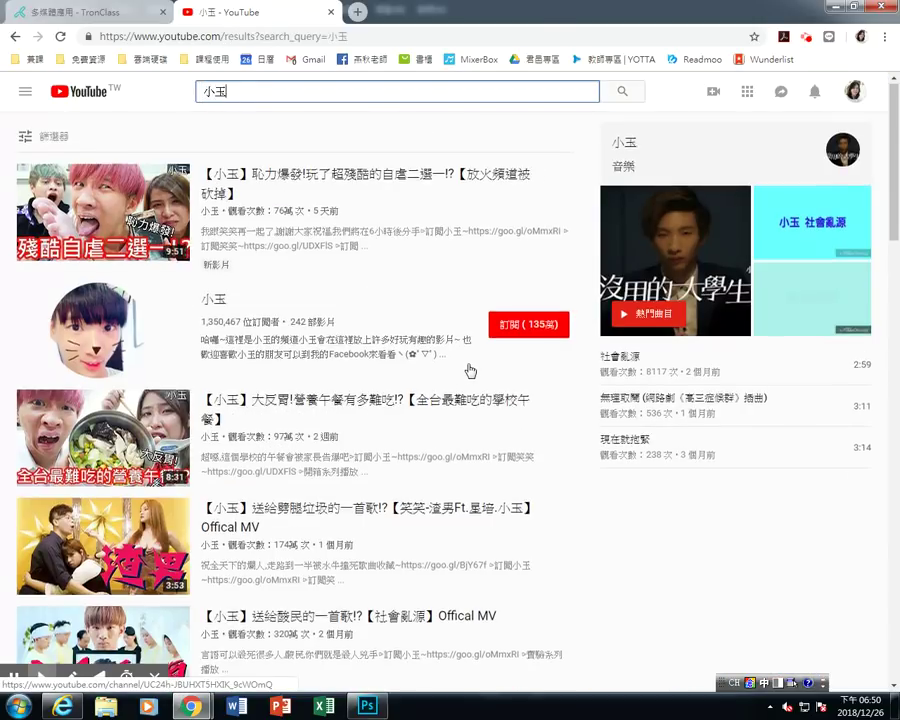
- Scroll the results, then begin replacing the query with another creator's name
{"action": "scroll", "coordinate": [469, 371], "scroll_direction": "down", "scroll_amount": 2}
{"action": "scroll", "coordinate": [466, 368], "scroll_direction": "down", "scroll_amount": 3}
{"action": "scroll", "coordinate": [452, 374], "scroll_direction": "up", "scroll_amount": 5}
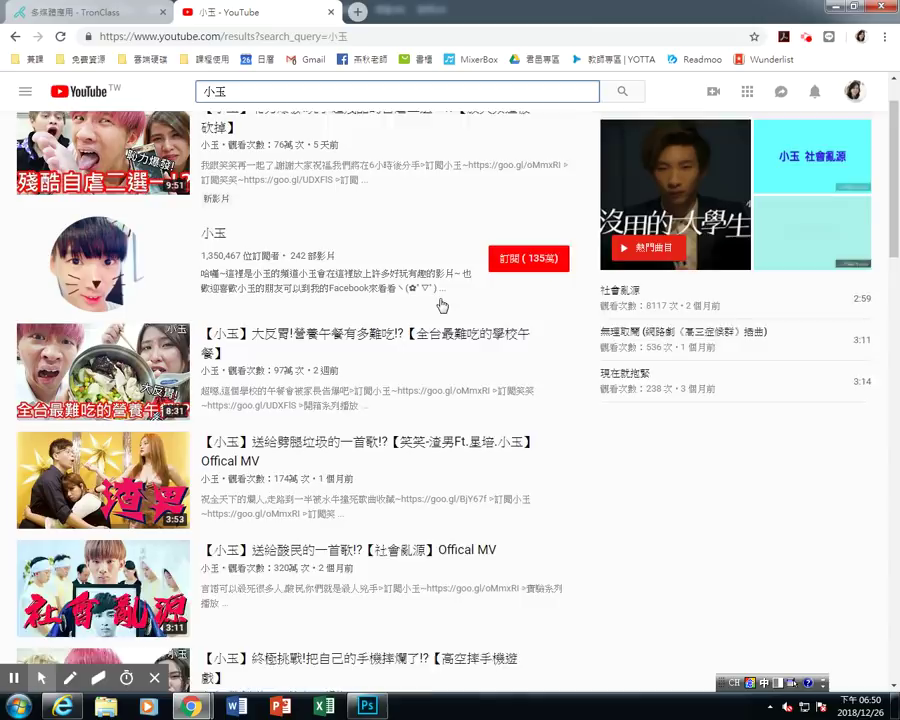
{"action": "double_click", "coordinate": [212, 92]}
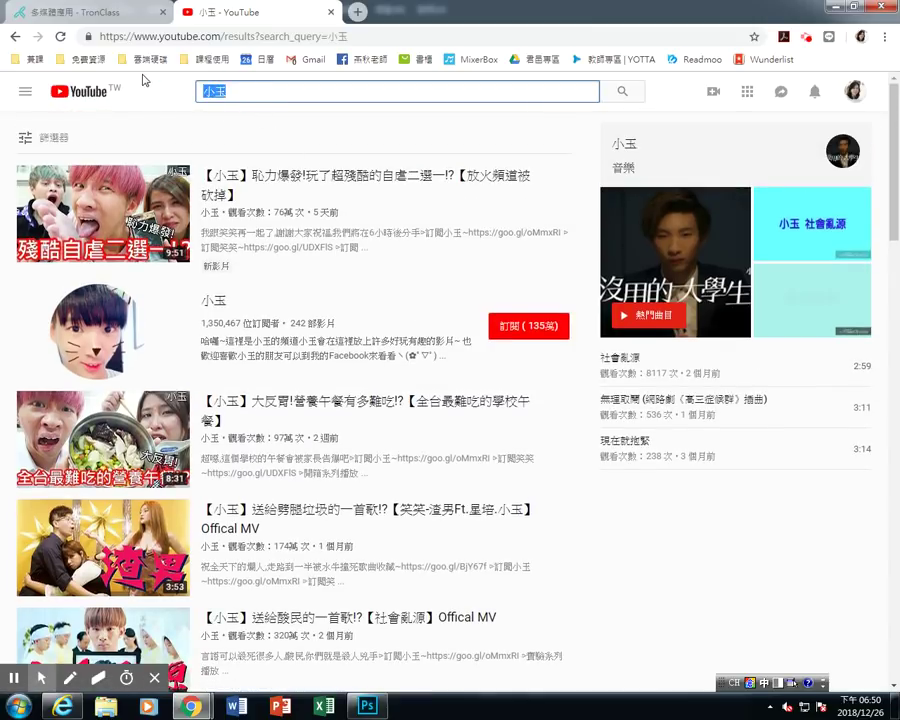
{"action": "type", "text": "ㄥ"}
{"action": "type", "text": "蔡"}
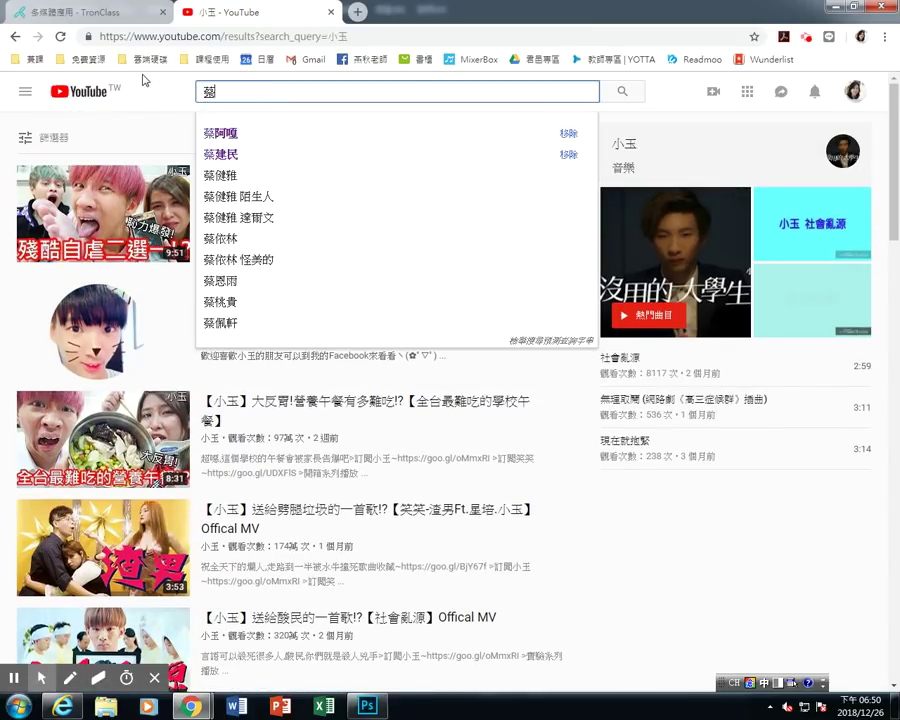
- Search the suggested creator name and box the 24小時 and 10大 video thumbnails in red
{"action": "left_click", "coordinate": [210, 135]}
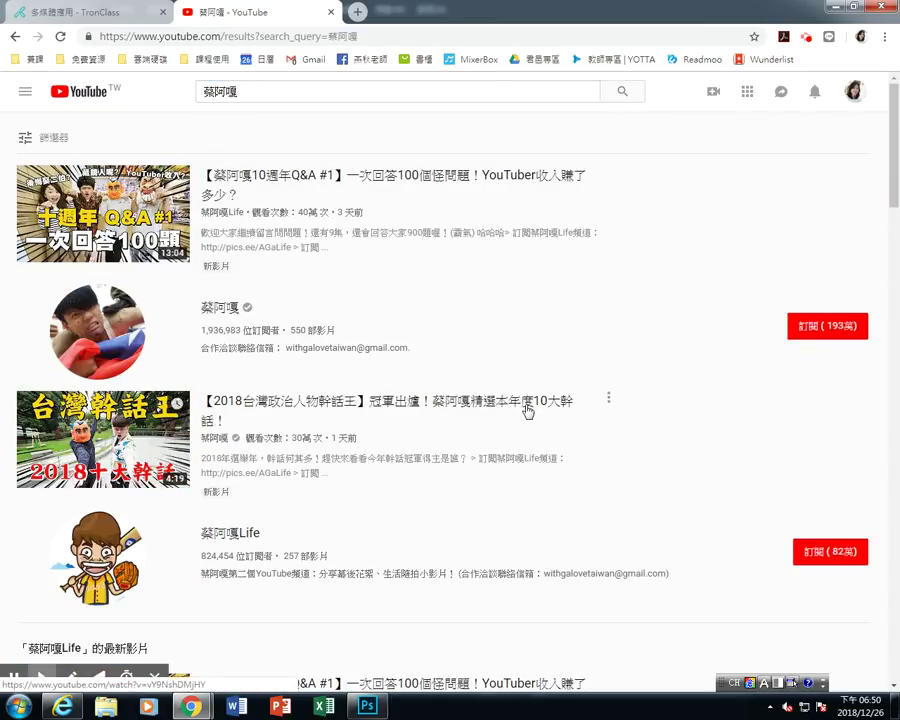
{"action": "scroll", "coordinate": [538, 400], "scroll_direction": "down", "scroll_amount": 3}
{"action": "scroll", "coordinate": [540, 403], "scroll_direction": "down", "scroll_amount": 2}
{"action": "scroll", "coordinate": [540, 403], "scroll_direction": "down", "scroll_amount": 1}
{"action": "scroll", "coordinate": [434, 366], "scroll_direction": "down", "scroll_amount": 1}
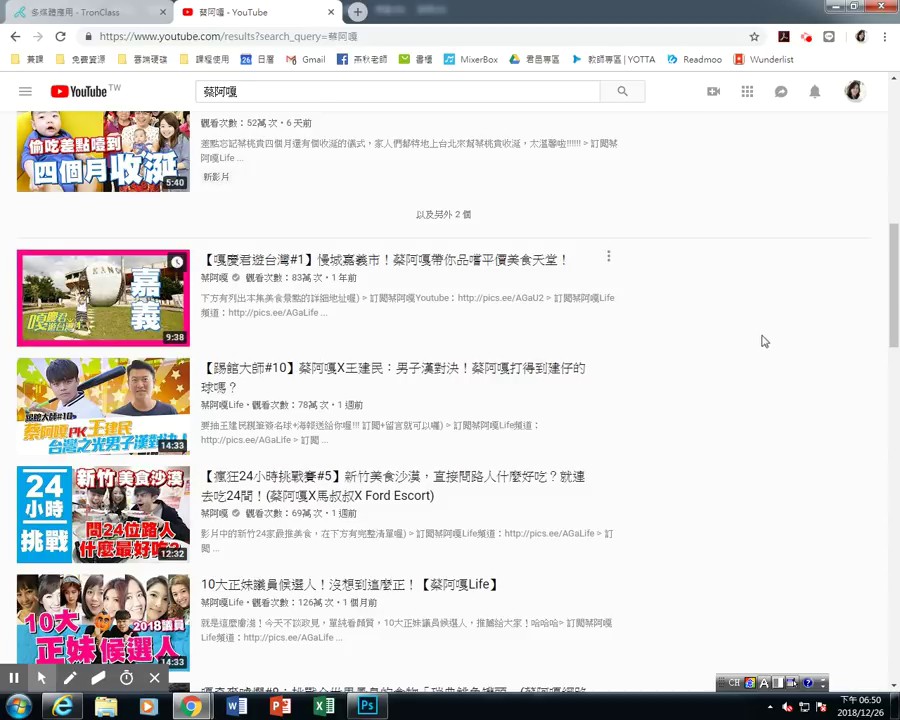
{"action": "scroll", "coordinate": [780, 355], "scroll_direction": "down", "scroll_amount": 1}
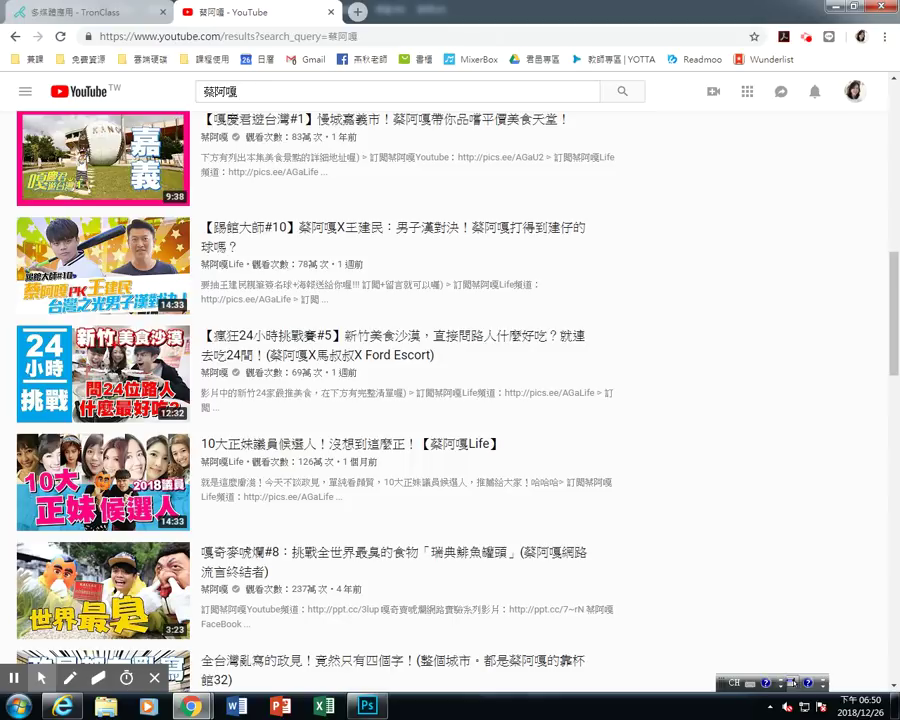
{"action": "left_click_drag", "start_coordinate": [14, 322], "coordinate": [205, 429]}
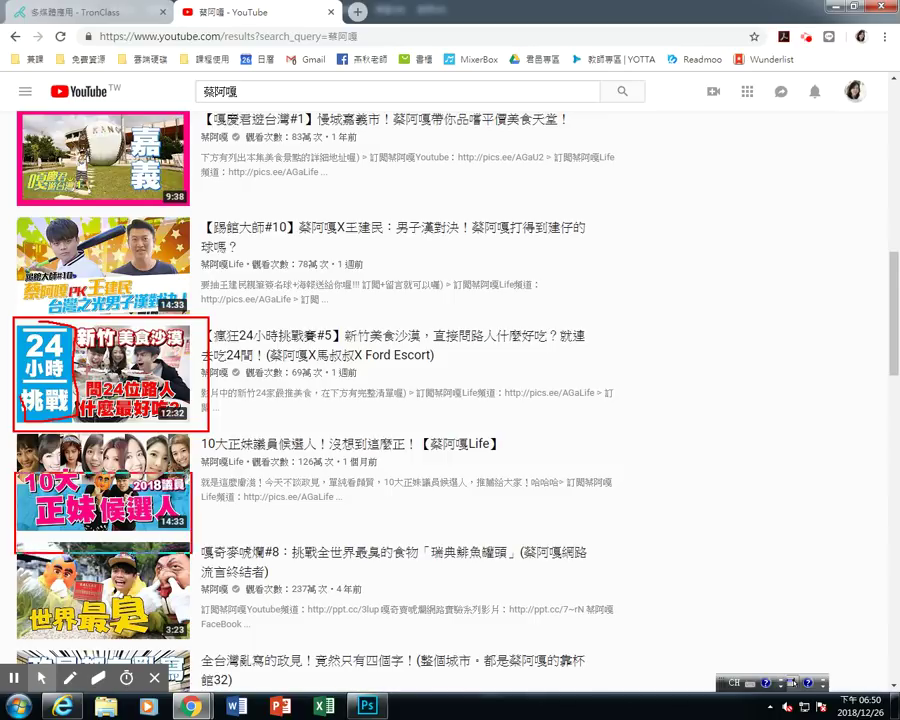
{"action": "left_click_drag", "start_coordinate": [13, 472], "coordinate": [193, 542]}
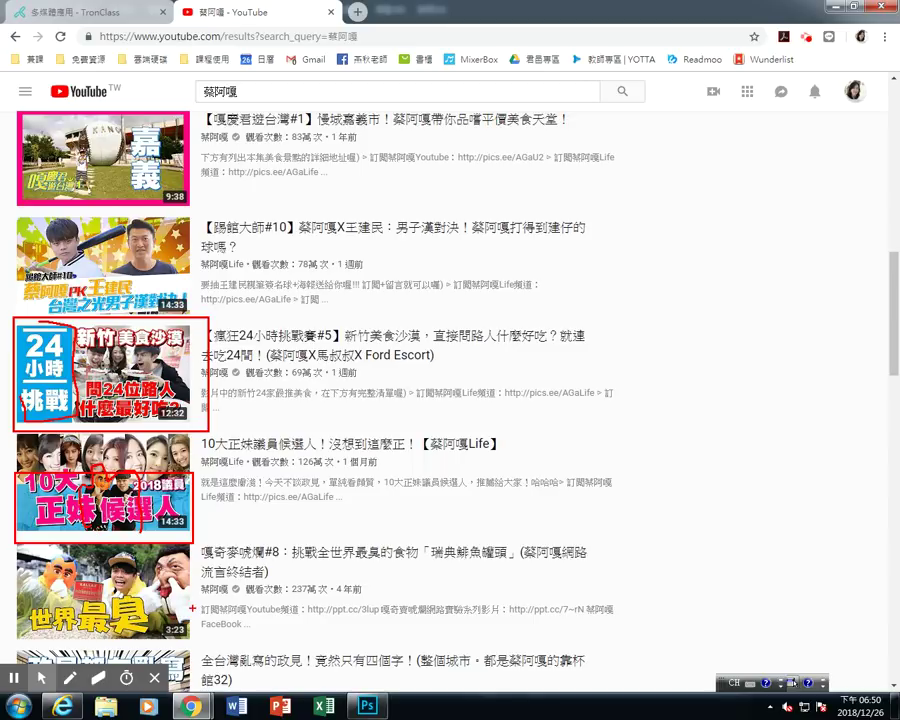
- Scroll further down the results and box a third video thumbnail in red
{"action": "scroll", "coordinate": [897, 360], "scroll_direction": "down", "scroll_amount": 4}
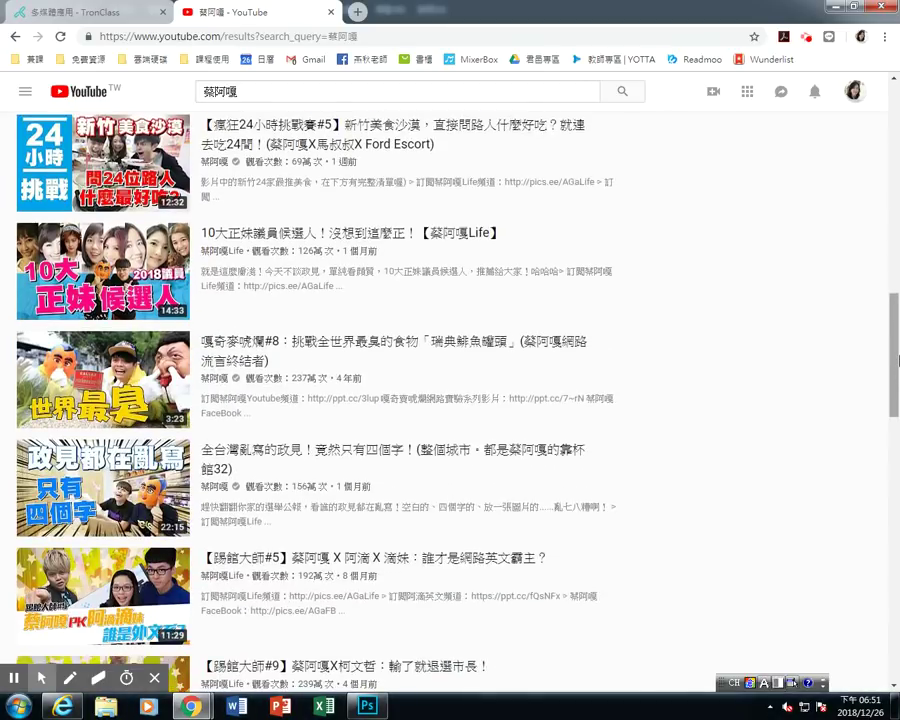
{"action": "scroll", "coordinate": [897, 360], "scroll_direction": "down", "scroll_amount": 2}
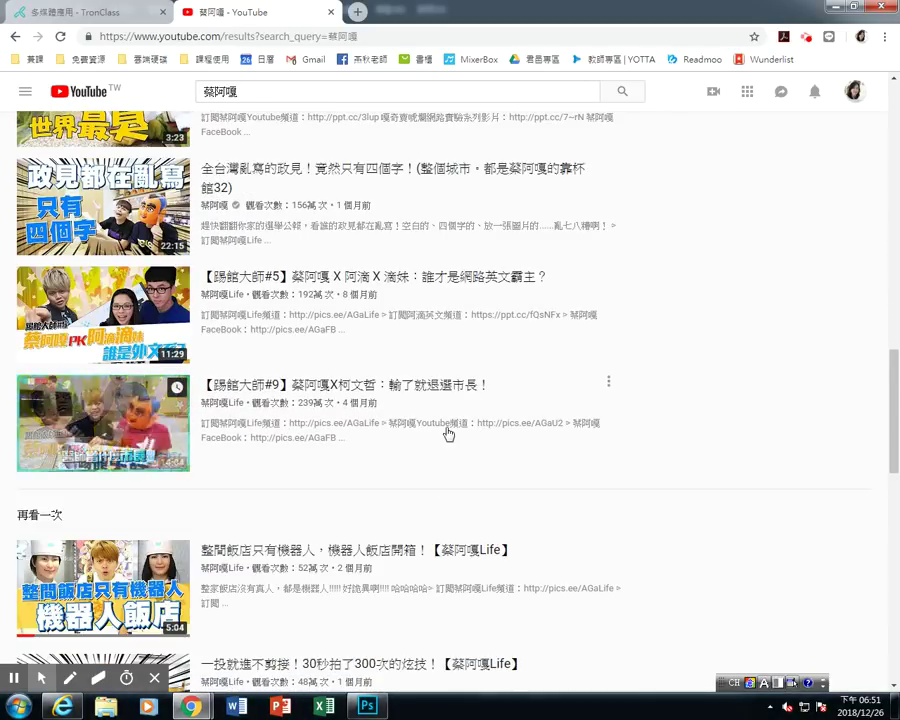
{"action": "scroll", "coordinate": [438, 488], "scroll_direction": "down", "scroll_amount": 1}
{"action": "scroll", "coordinate": [442, 501], "scroll_direction": "down", "scroll_amount": 2}
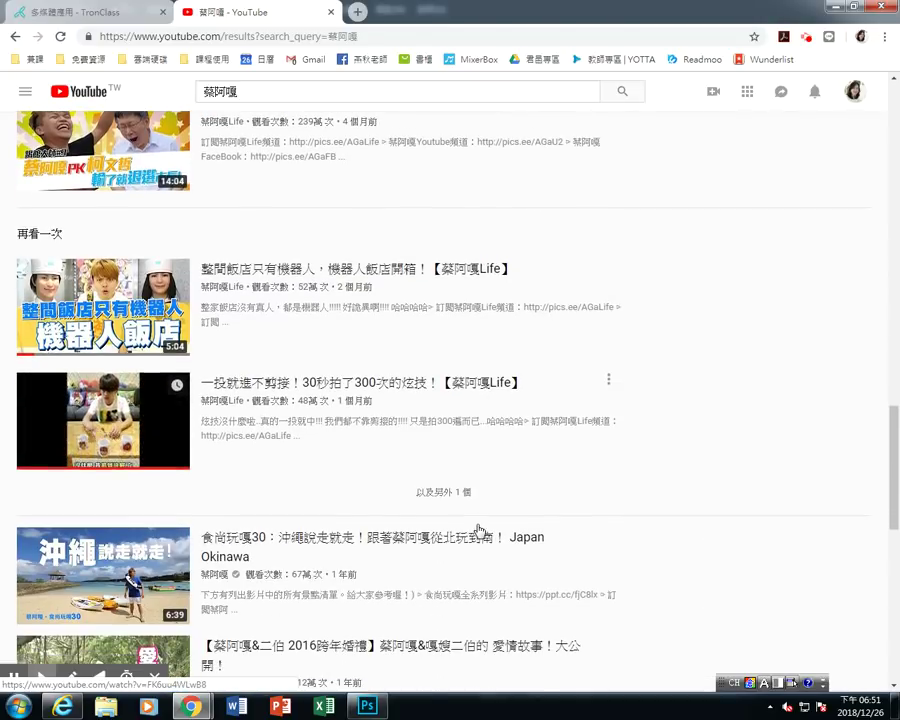
{"action": "scroll", "coordinate": [487, 511], "scroll_direction": "down", "scroll_amount": 1}
{"action": "scroll", "coordinate": [487, 511], "scroll_direction": "down", "scroll_amount": 1}
{"action": "scroll", "coordinate": [494, 518], "scroll_direction": "down", "scroll_amount": 2}
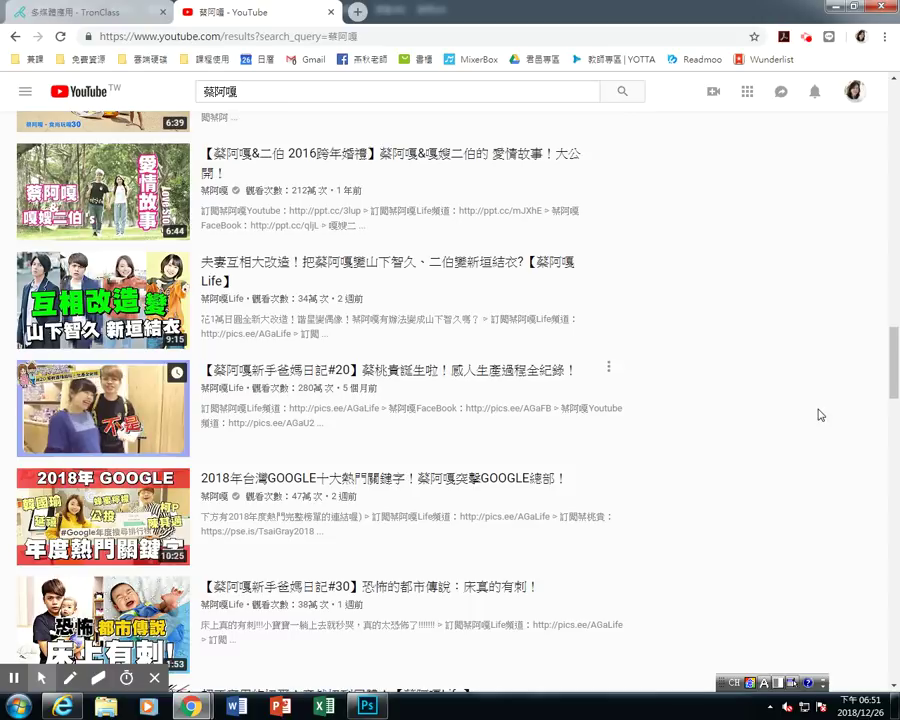
{"action": "left_click_drag", "start_coordinate": [15, 362], "coordinate": [216, 470]}
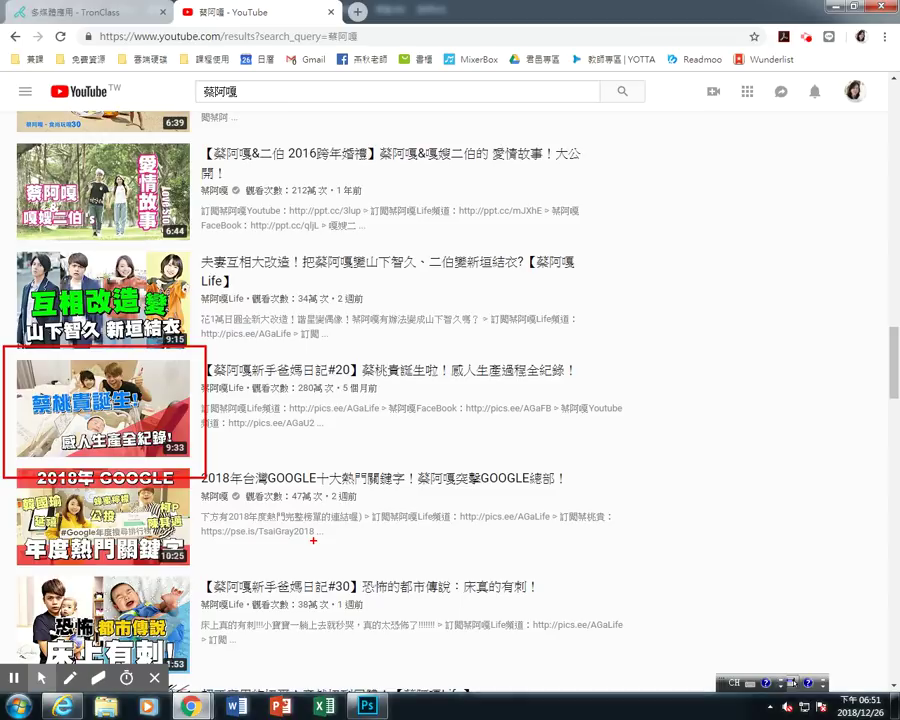
- Bring Photoshop forward, pick the Type tool, then settle on the Move tool
{"action": "left_click", "coordinate": [375, 705]}
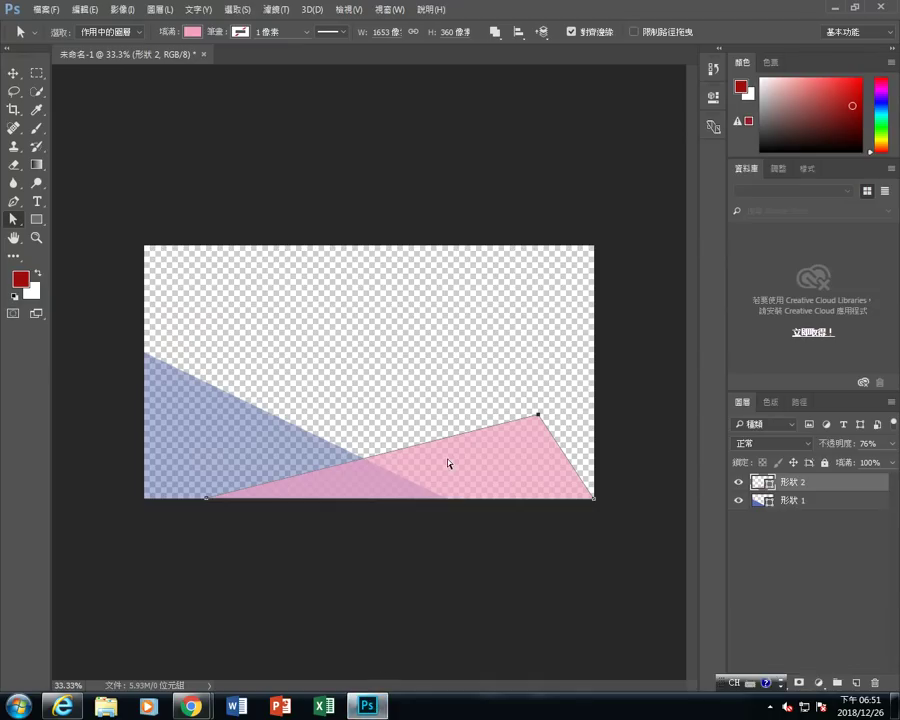
{"action": "left_click", "coordinate": [37, 201]}
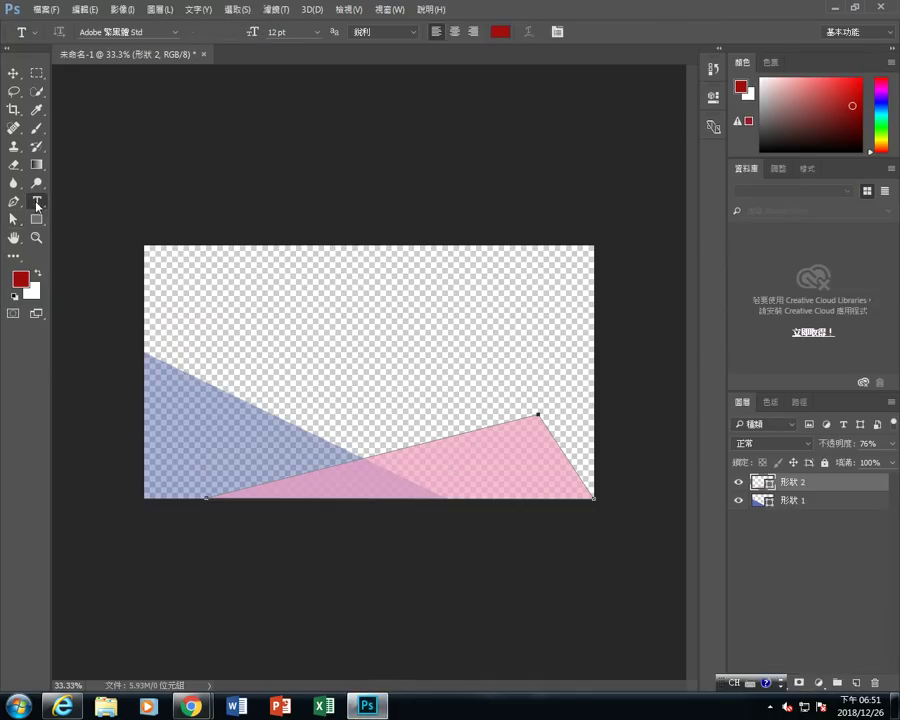
{"action": "left_click", "coordinate": [14, 73]}
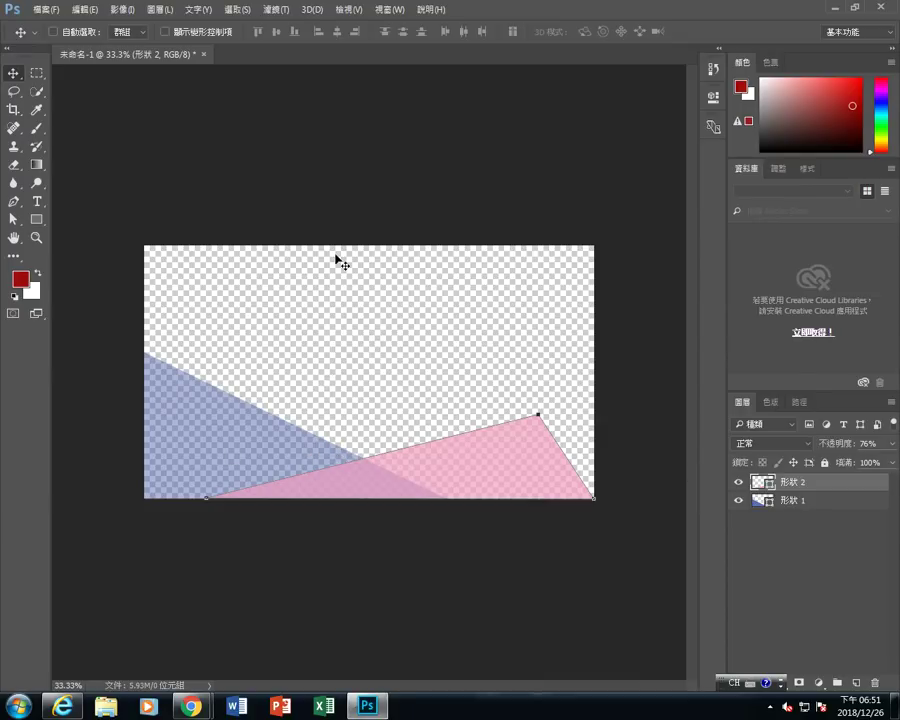
- Open a new document: 1920 × 1080 pixels, 72 ppi, transparent background
{"action": "left_click", "coordinate": [45, 9]}
{"action": "left_click", "coordinate": [79, 26]}
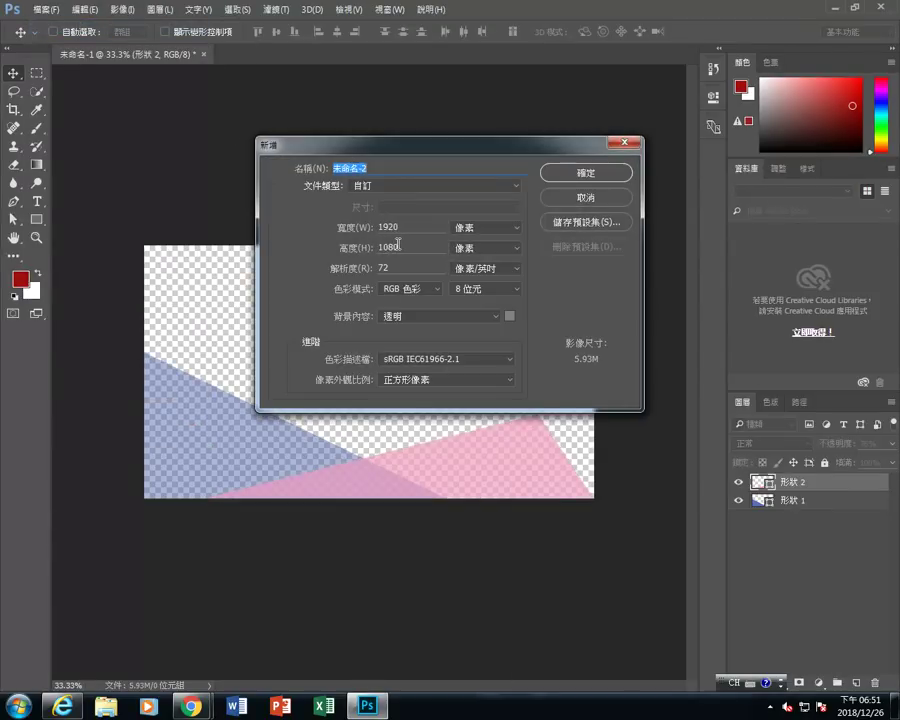